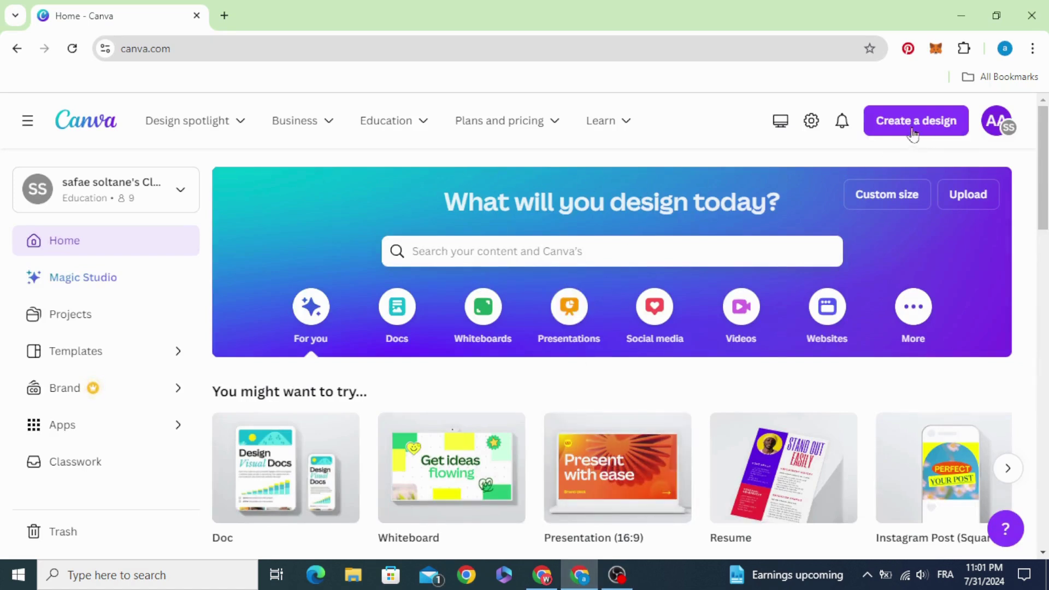
Search the new-design options for 'youtube th' to list YouTube design types
click(926, 120)
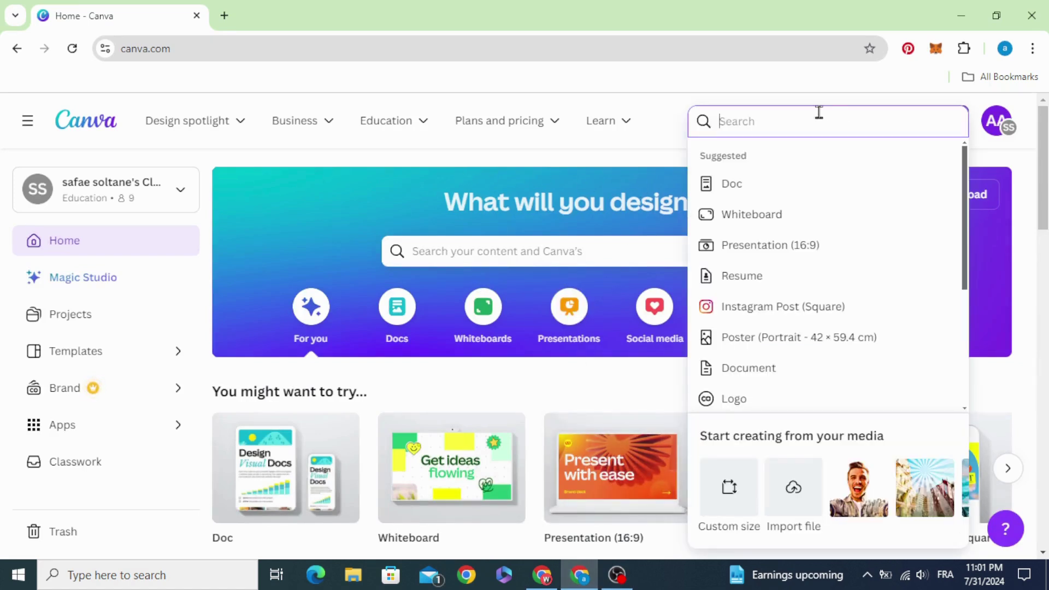
text(youtub)
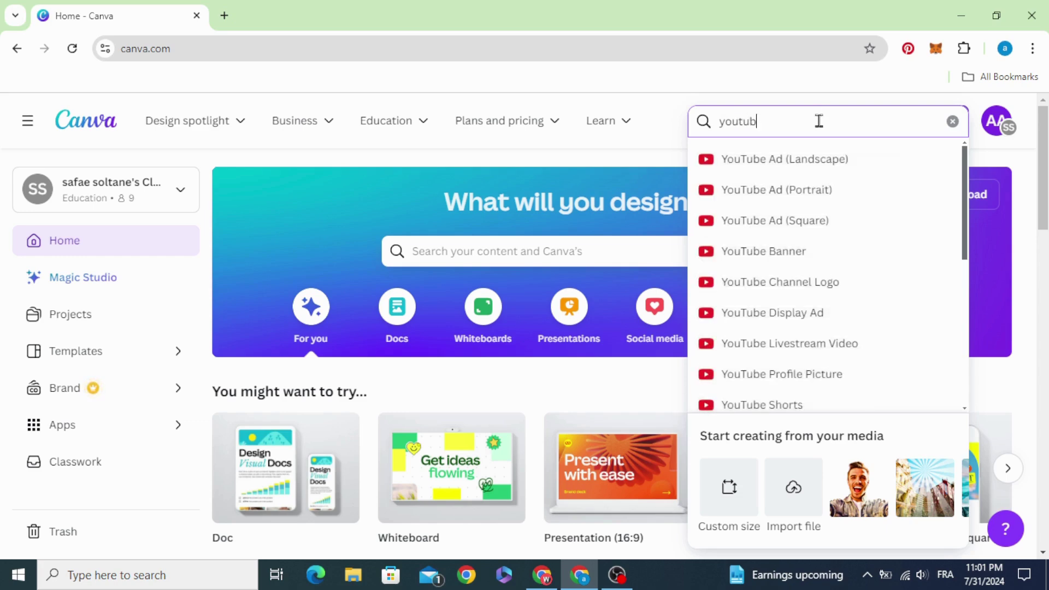
text(e th)
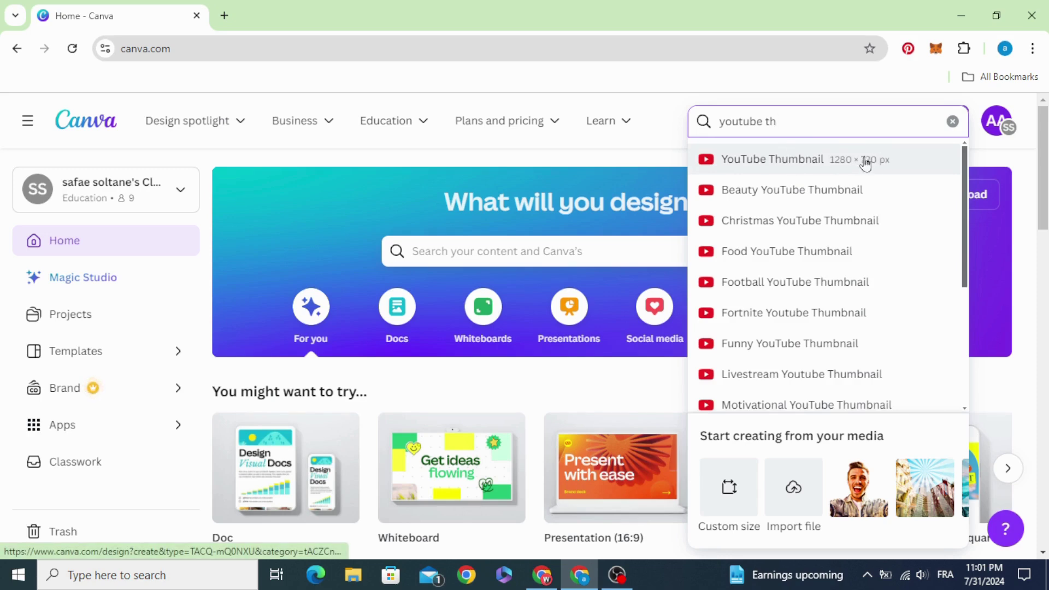
Create a blank YouTube Thumbnail and size the uploaded beach photo of the man to fill the page
click(880, 159)
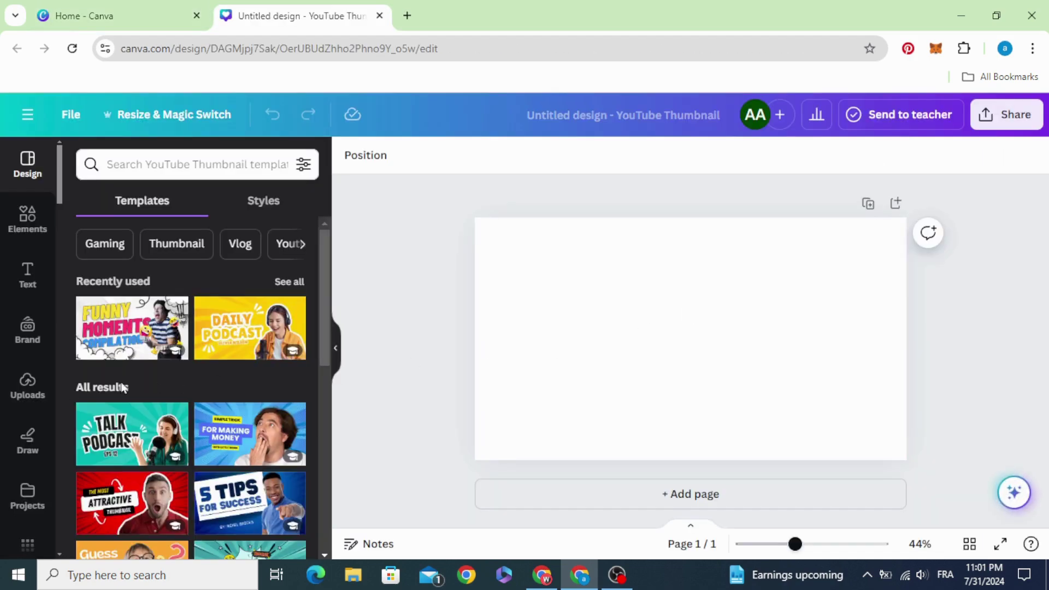
click(28, 389)
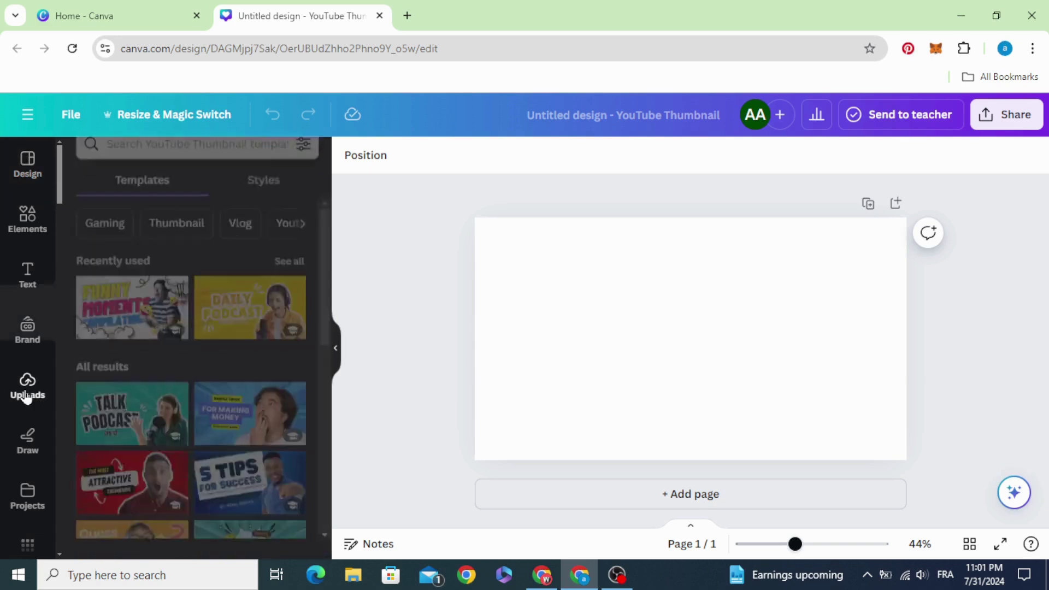
drag(138, 339, 612, 304)
drag(659, 356, 582, 299)
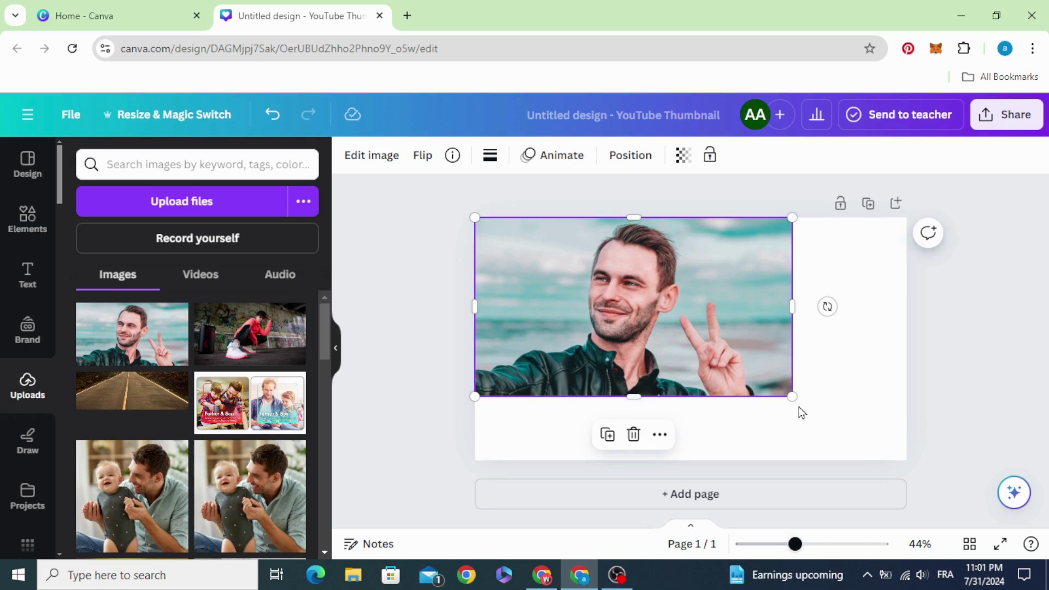
drag(793, 399, 907, 460)
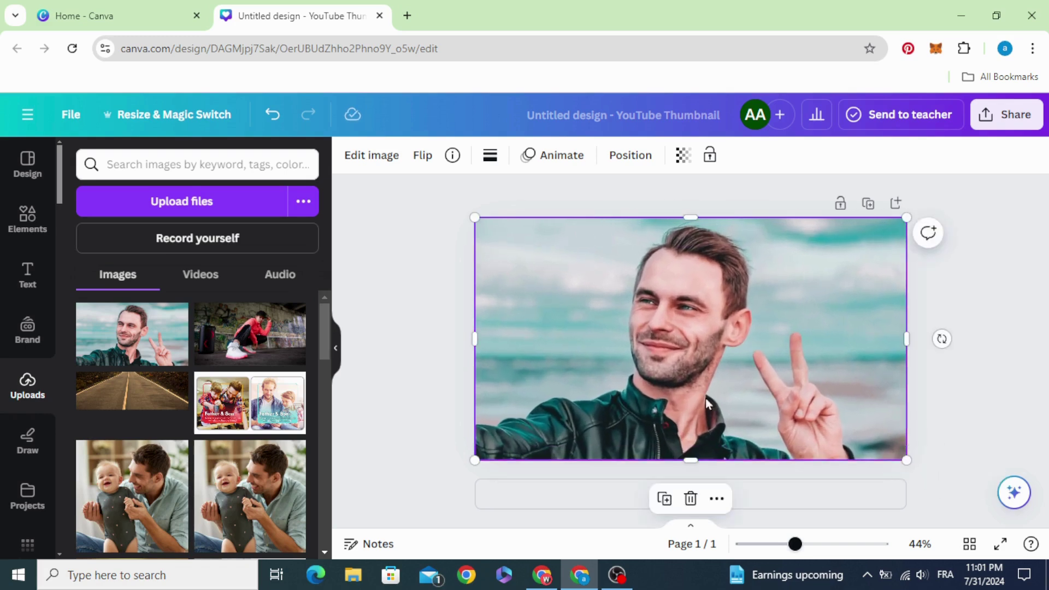
Set the beach photo's Saturation and Clarity adjustments both to 100
click(370, 158)
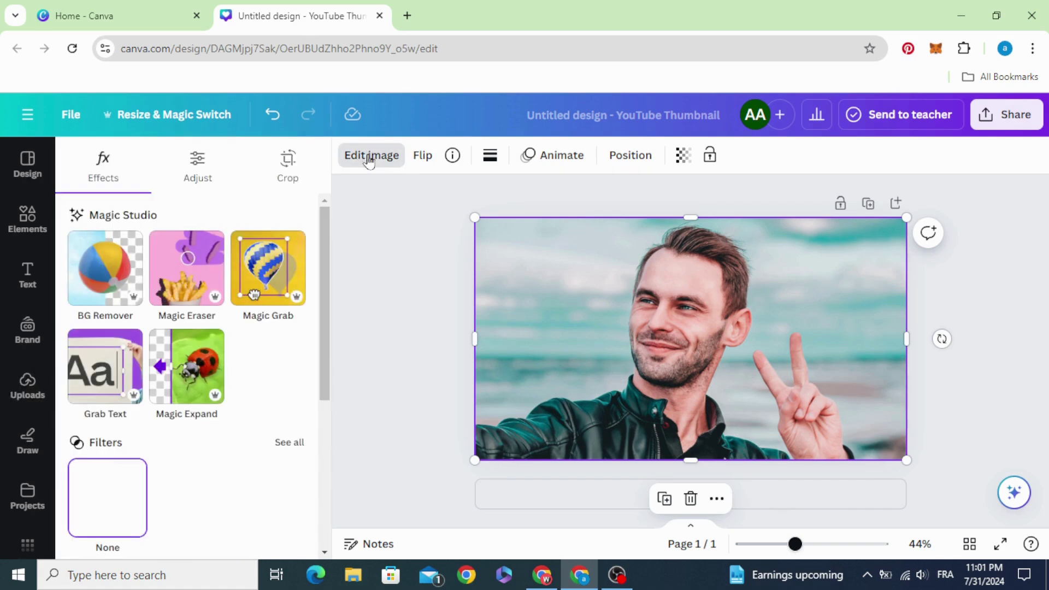
click(198, 166)
scroll(205, 359, down, 3)
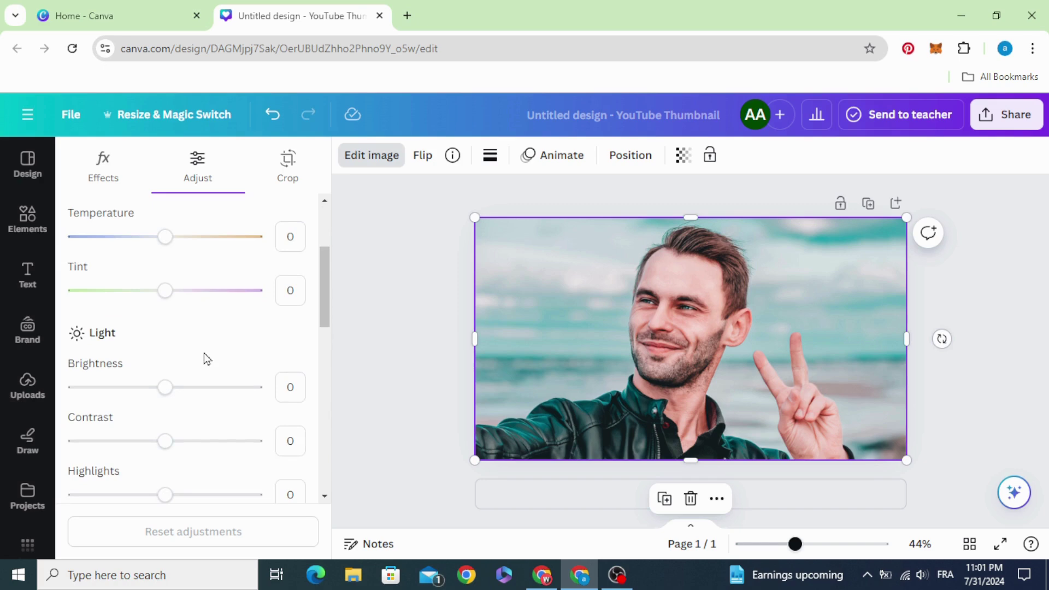
scroll(205, 359, down, 8)
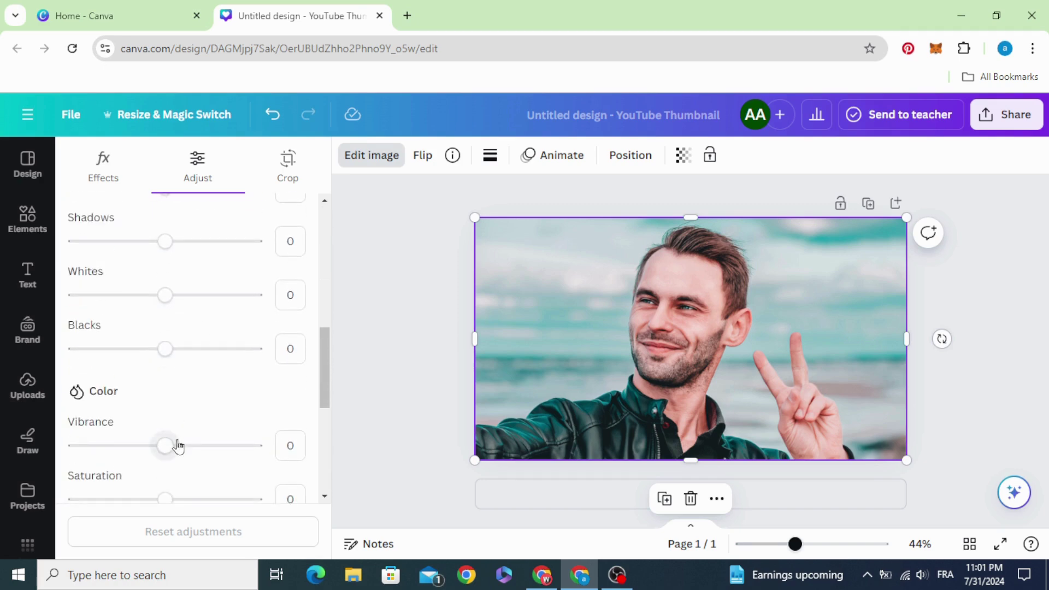
drag(159, 338, 304, 354)
scroll(230, 353, down, 3)
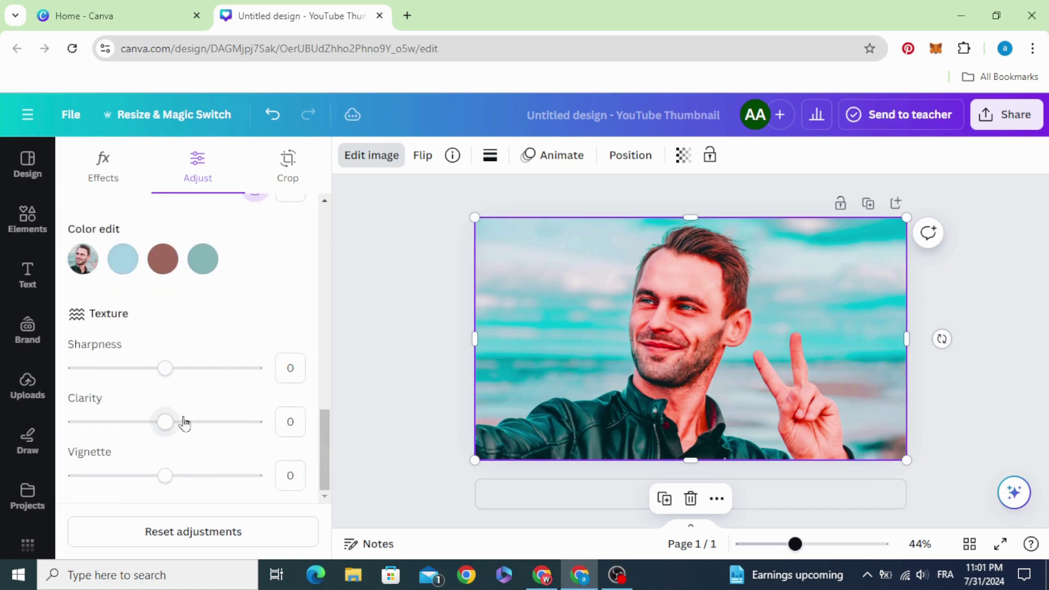
drag(168, 428, 269, 429)
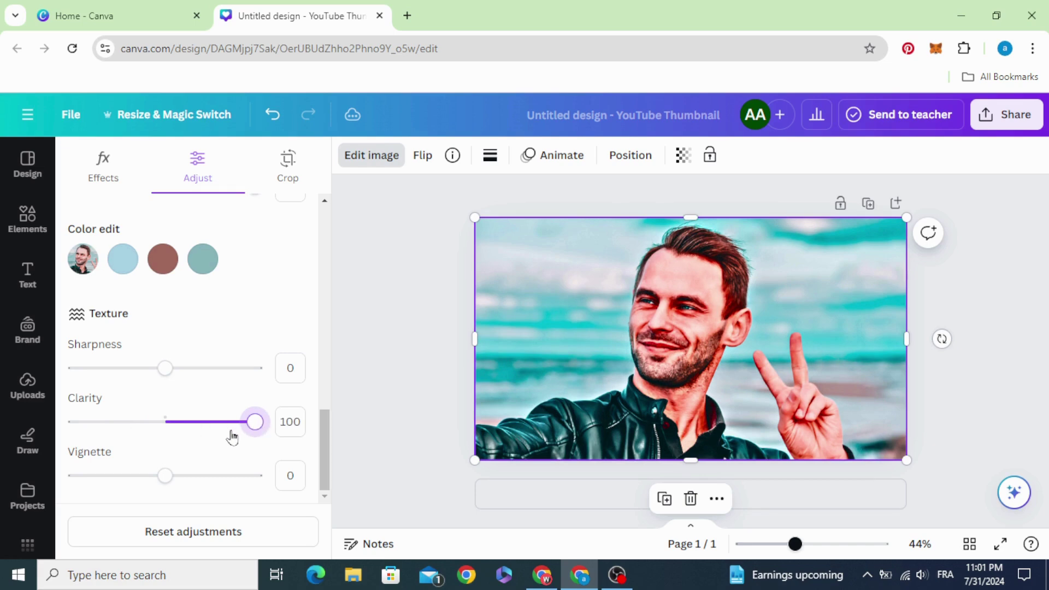
Cut the man and his peace-sign hand out of the photo with Magic Grab
key(Escape)
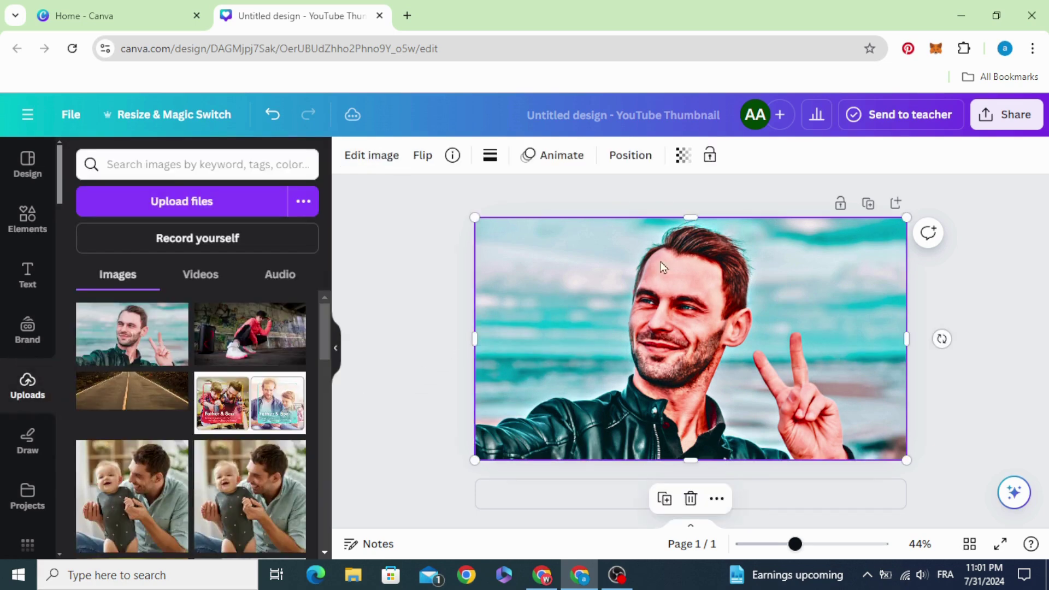
click(369, 160)
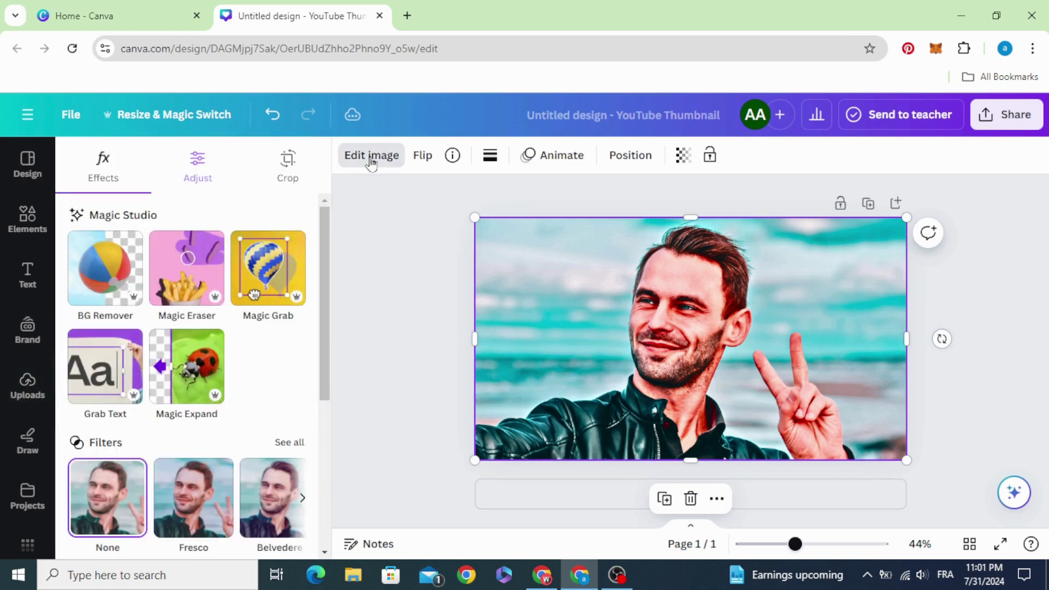
click(273, 265)
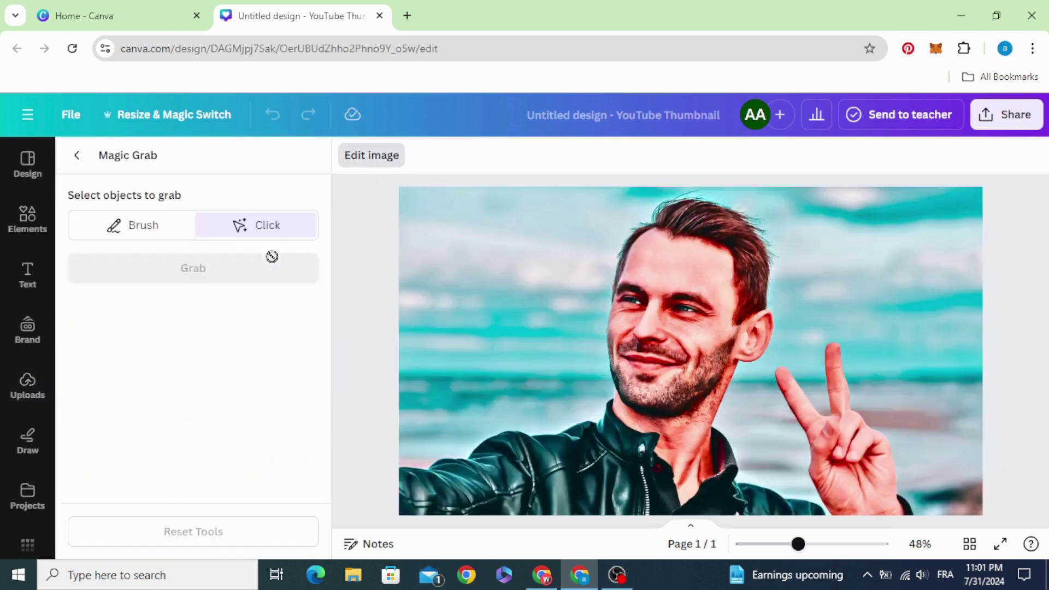
click(664, 310)
click(832, 446)
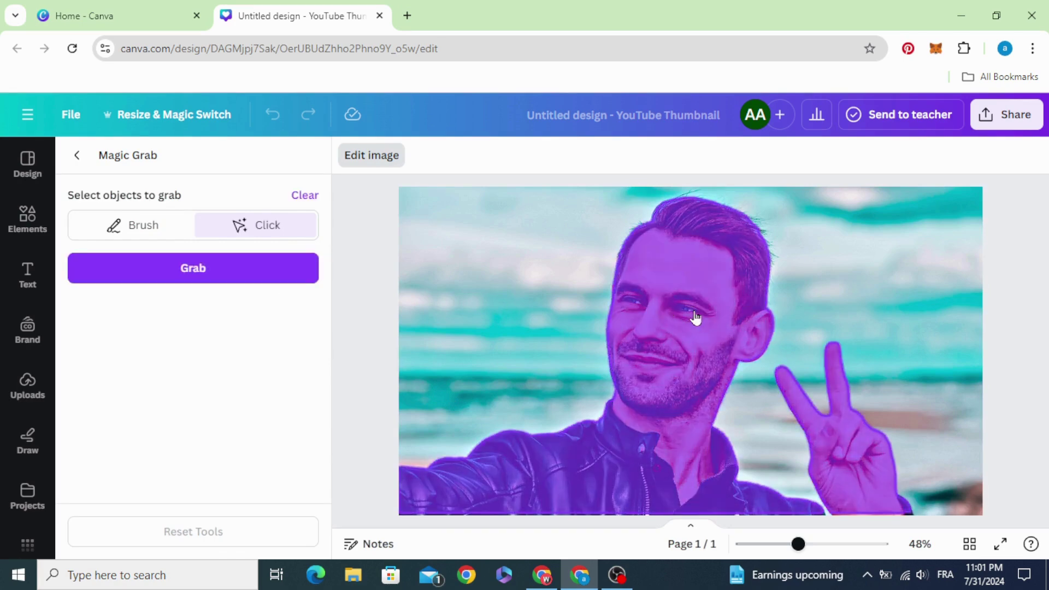
click(193, 268)
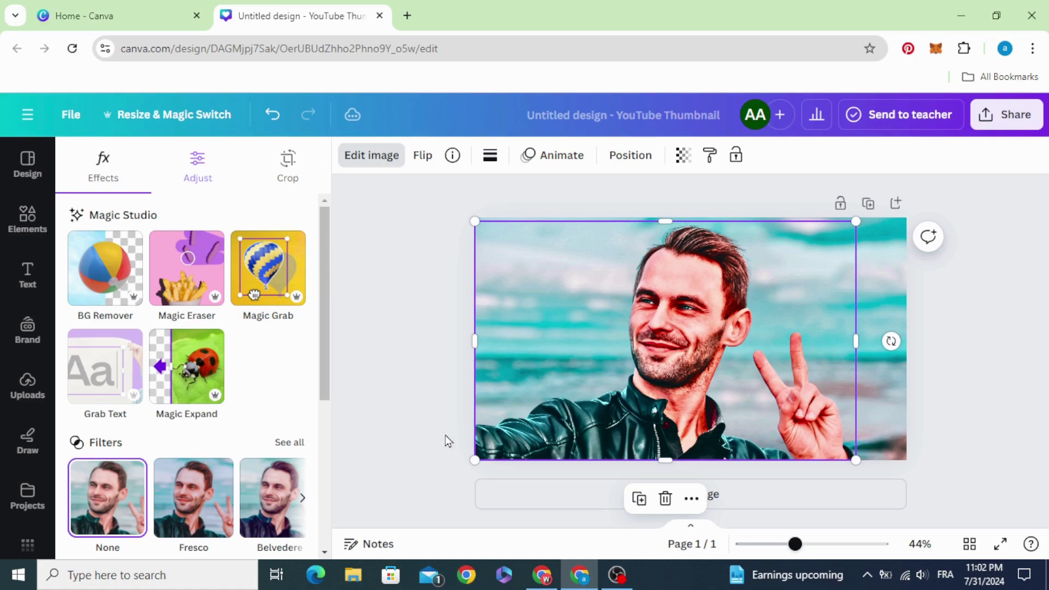
Duplicate the page and delete the man cutout from Page 1, leaving the beach
click(867, 204)
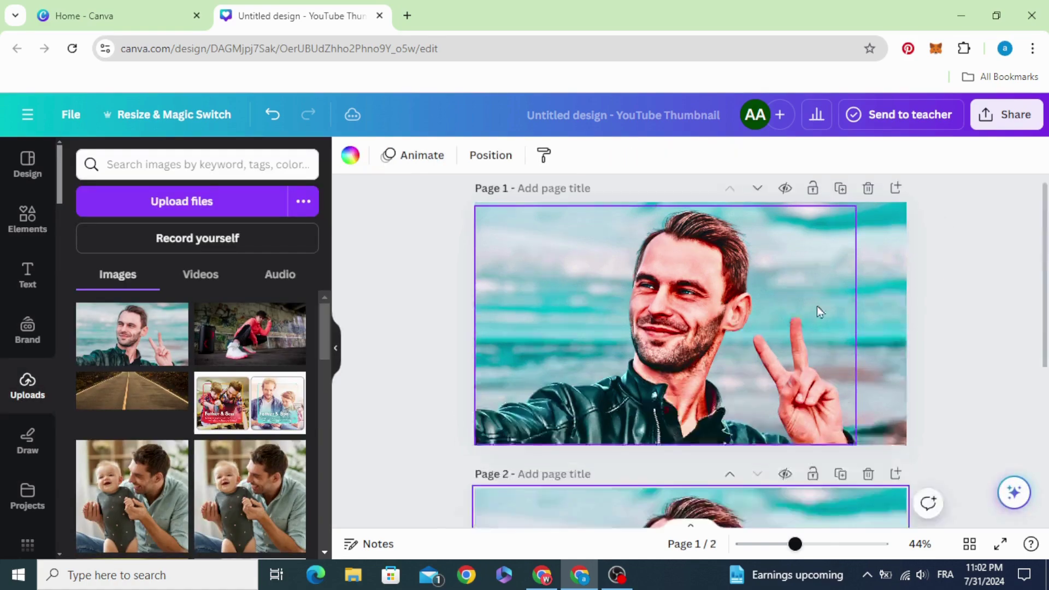
scroll(607, 434, up, 3)
click(691, 332)
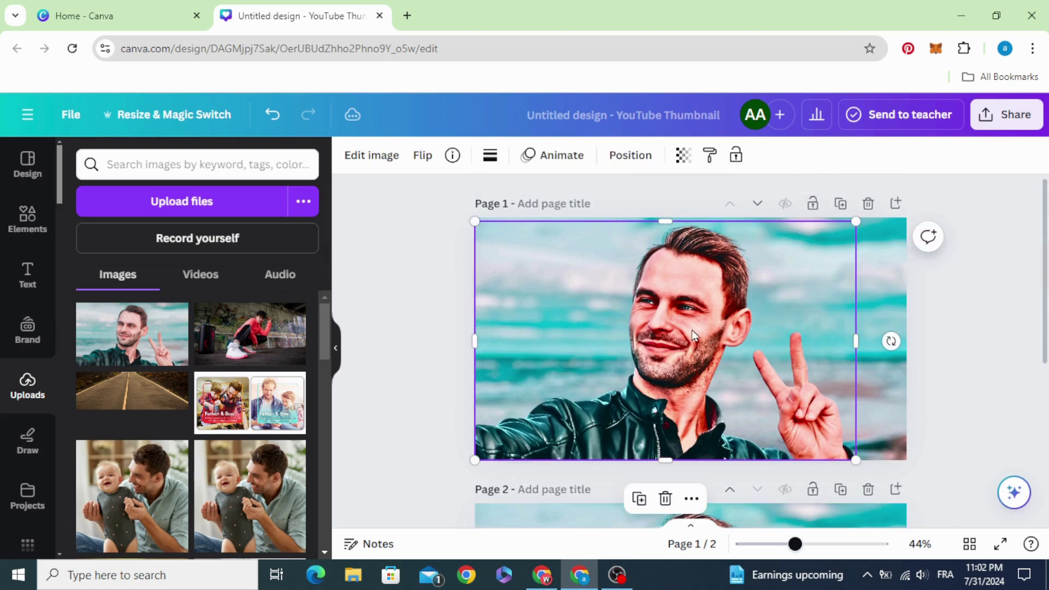
drag(692, 329, 715, 337)
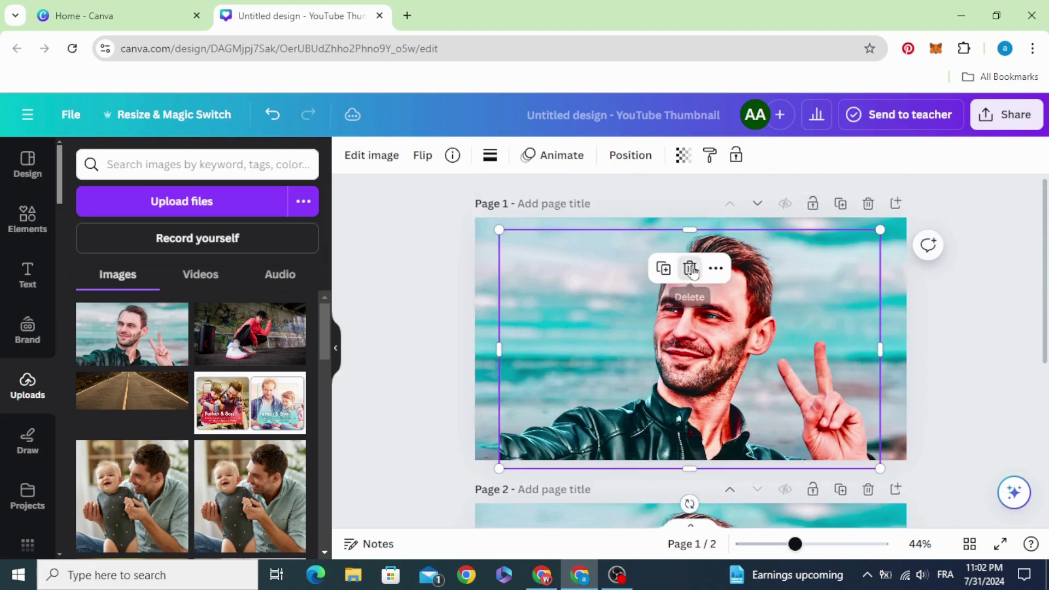
click(691, 269)
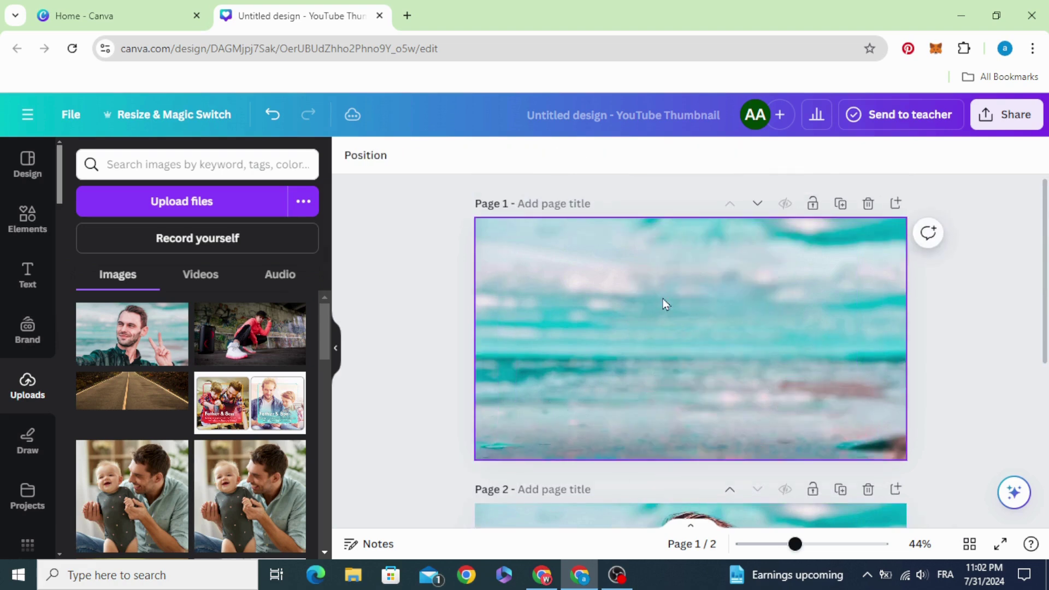
Add a grey sunburst graphic from the Elements graphics search to page 1
click(26, 218)
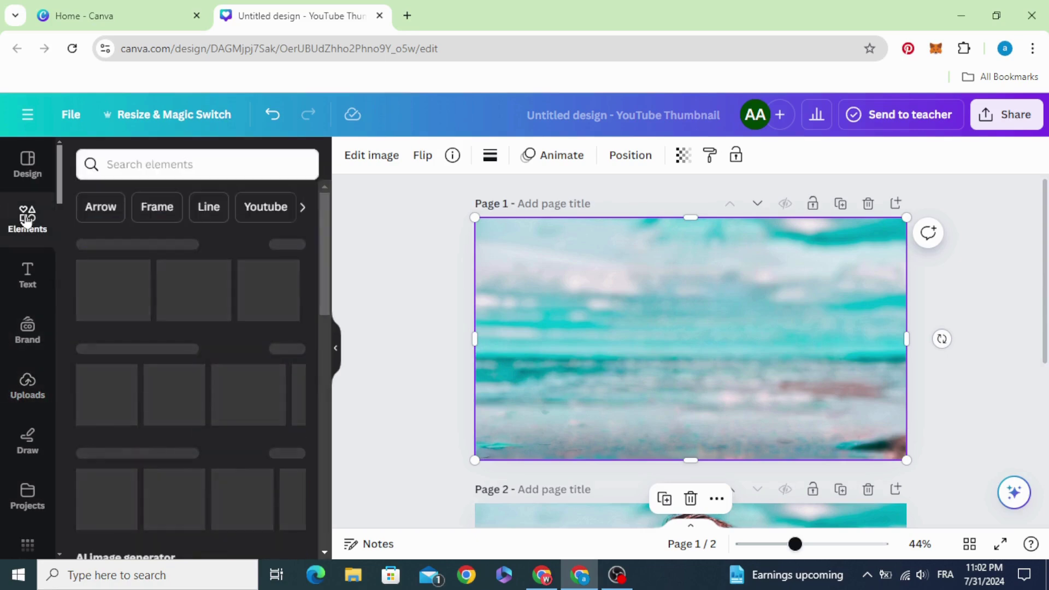
click(149, 164)
text(sun)
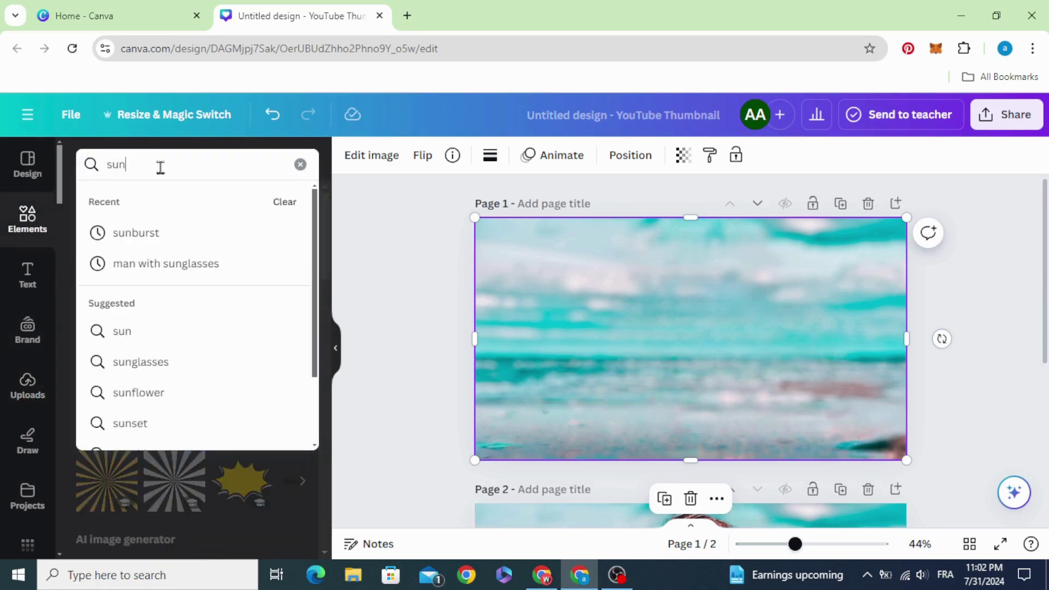
click(171, 233)
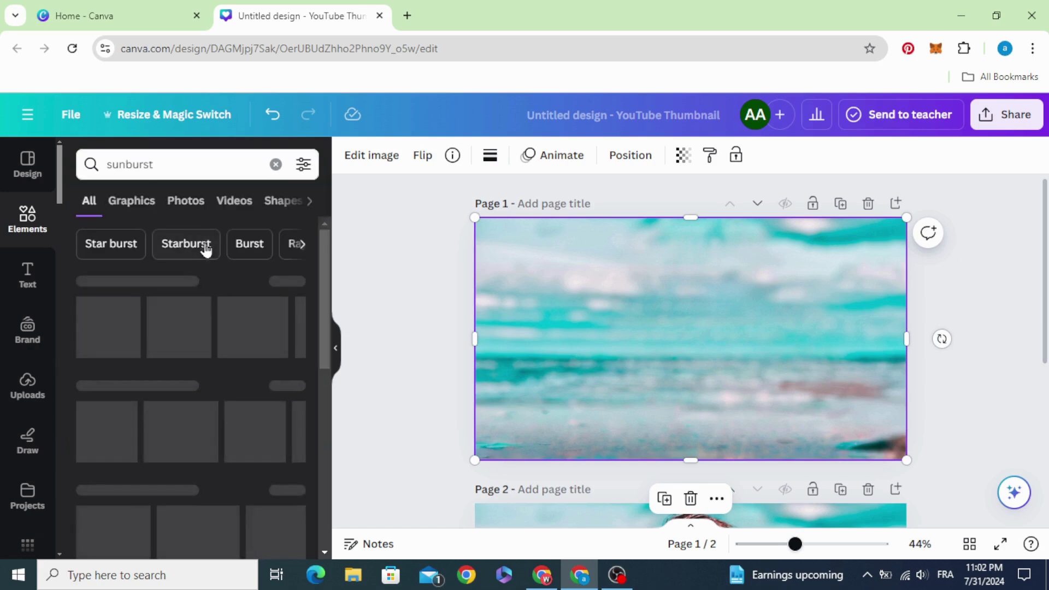
click(134, 203)
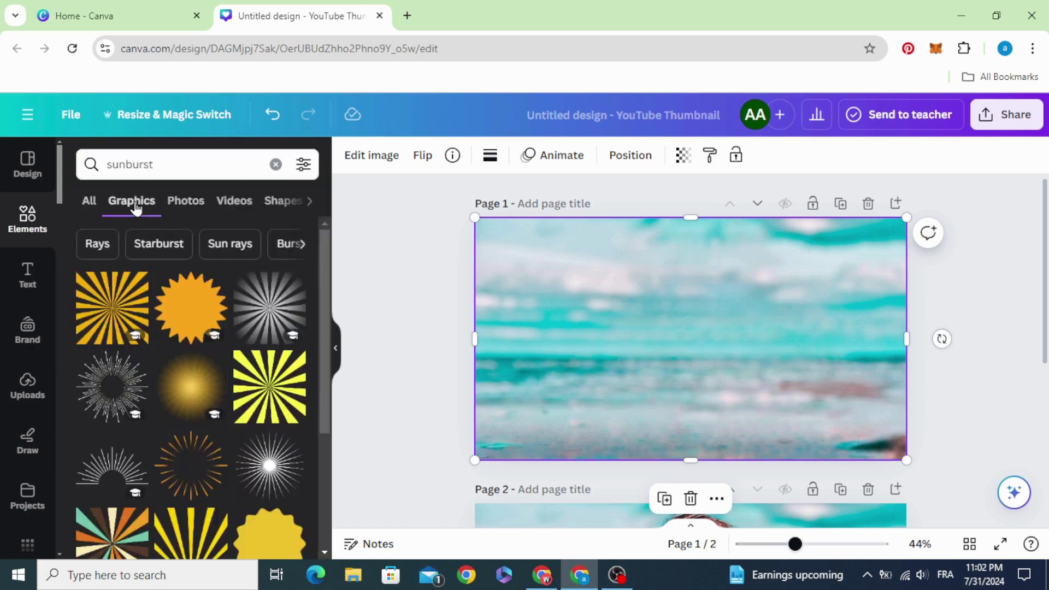
click(248, 303)
Enlarge and centre the sunburst over page 1, setting its transparency to about 52
drag(690, 338, 537, 238)
drag(572, 274, 906, 546)
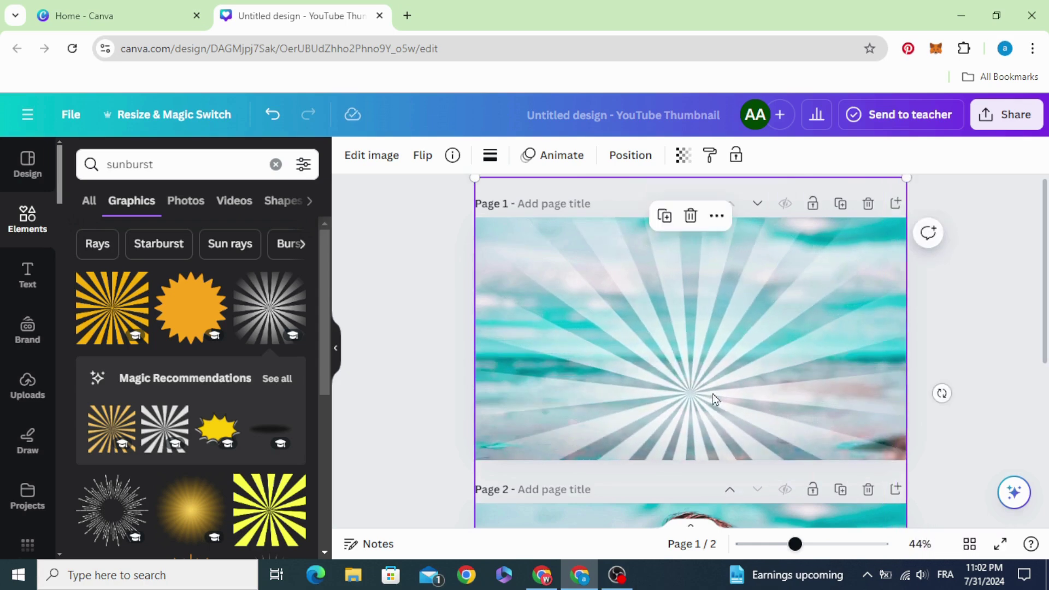
drag(714, 393, 716, 290)
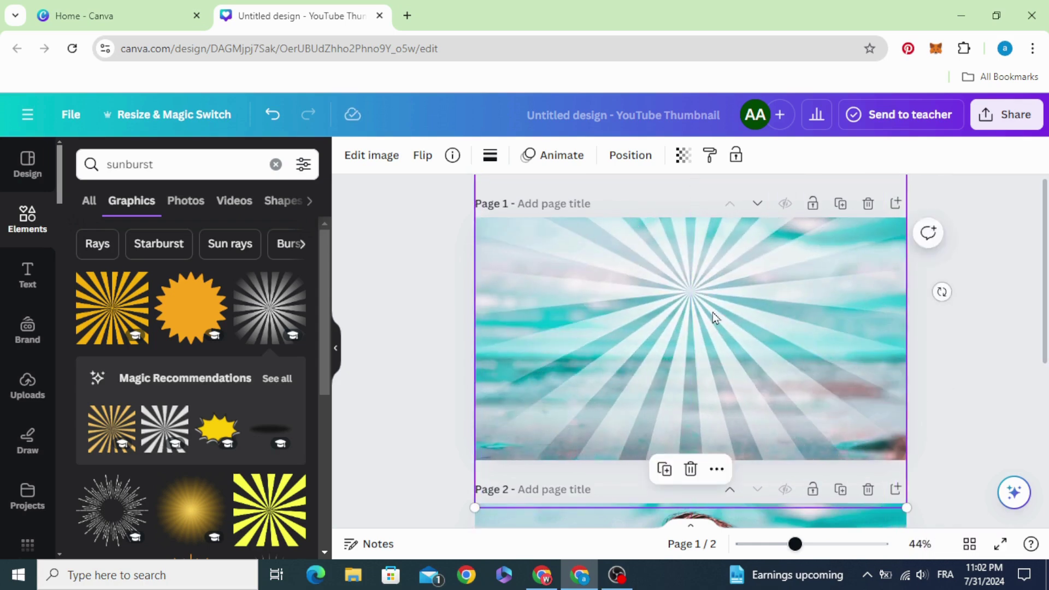
click(683, 155)
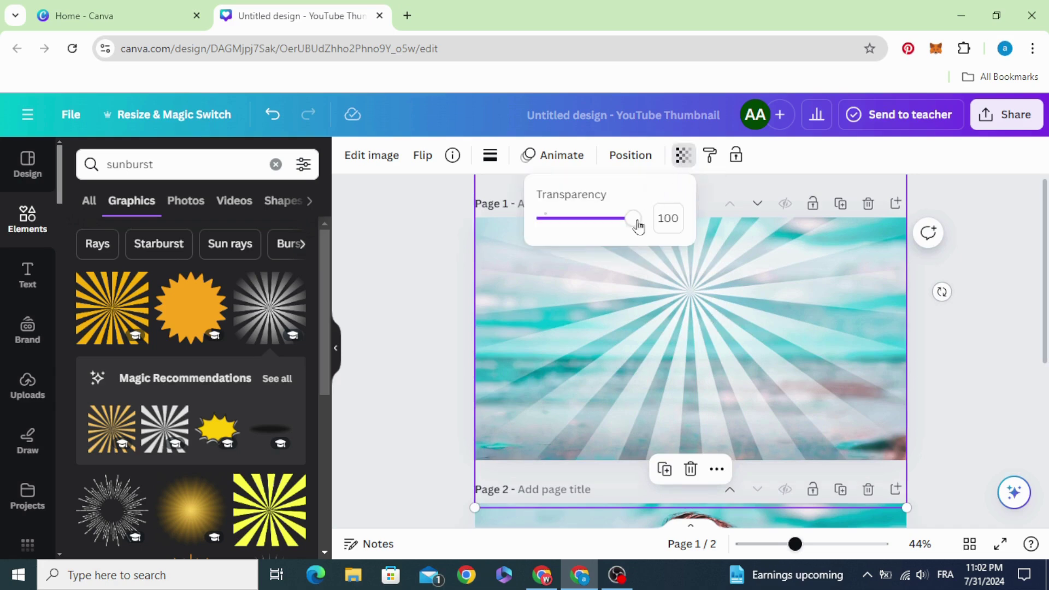
drag(622, 226, 604, 227)
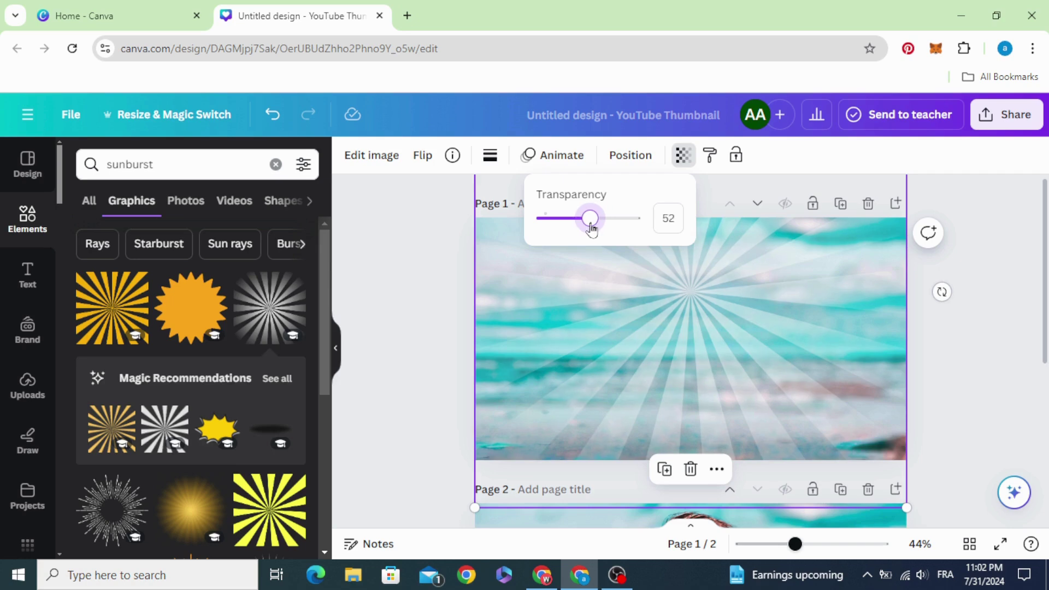
Download only Page 1 of the design as a PNG
click(999, 244)
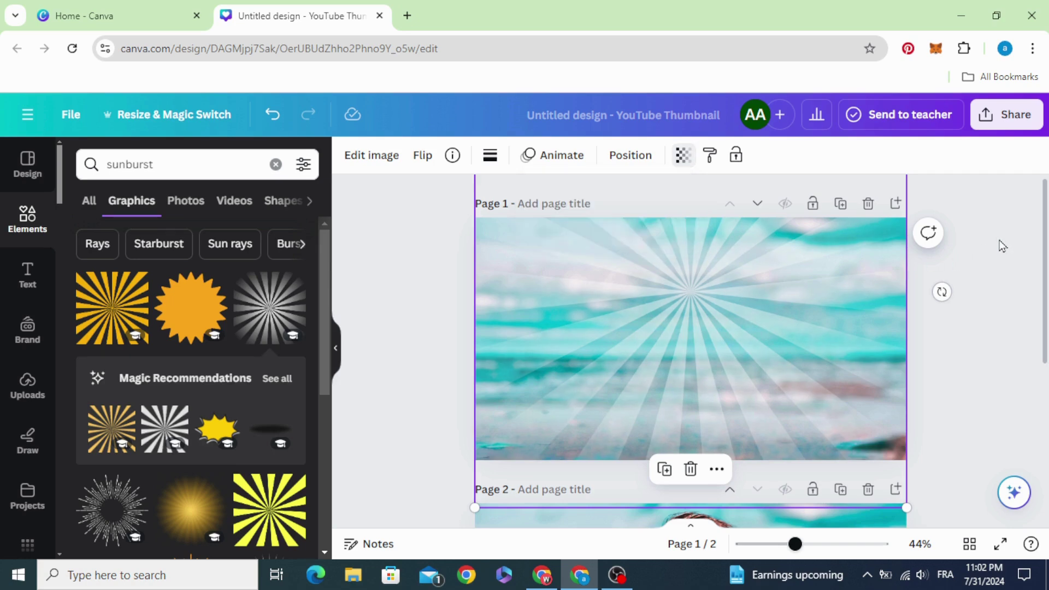
click(999, 245)
click(787, 288)
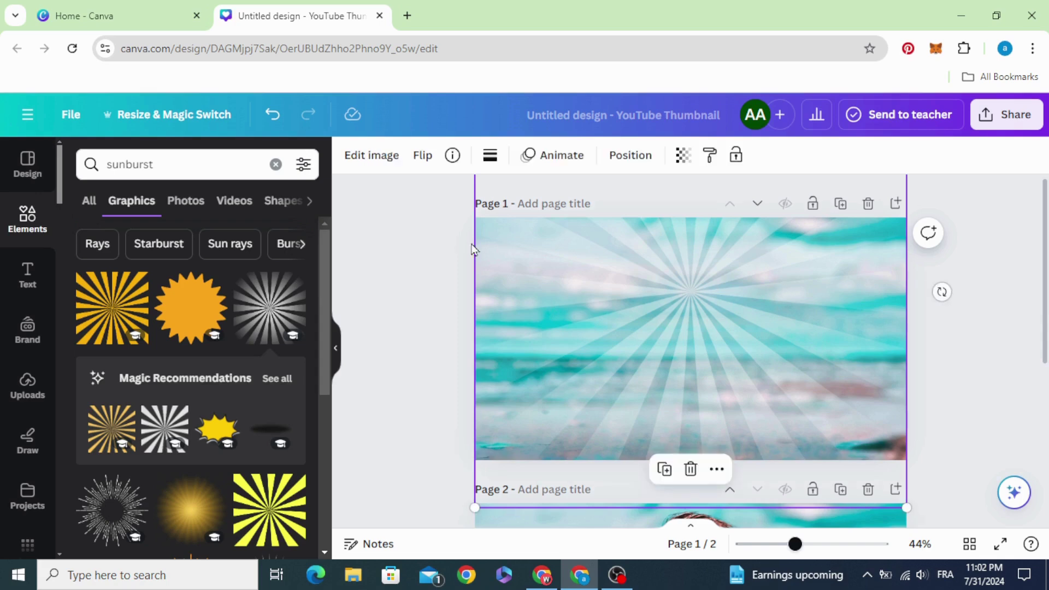
click(1008, 116)
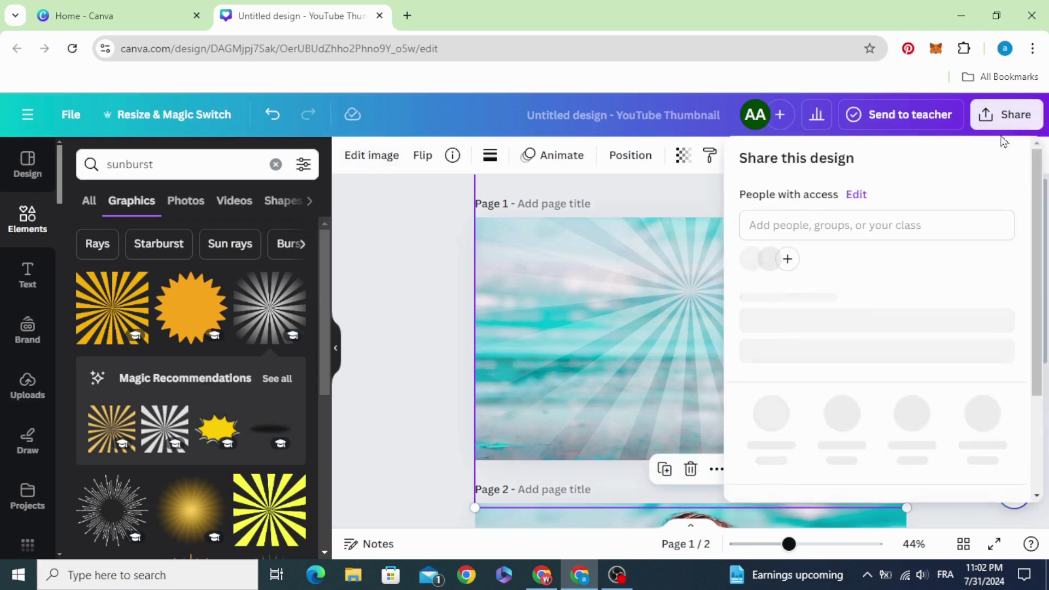
scroll(910, 300, down, 3)
scroll(883, 307, down, 2)
click(891, 375)
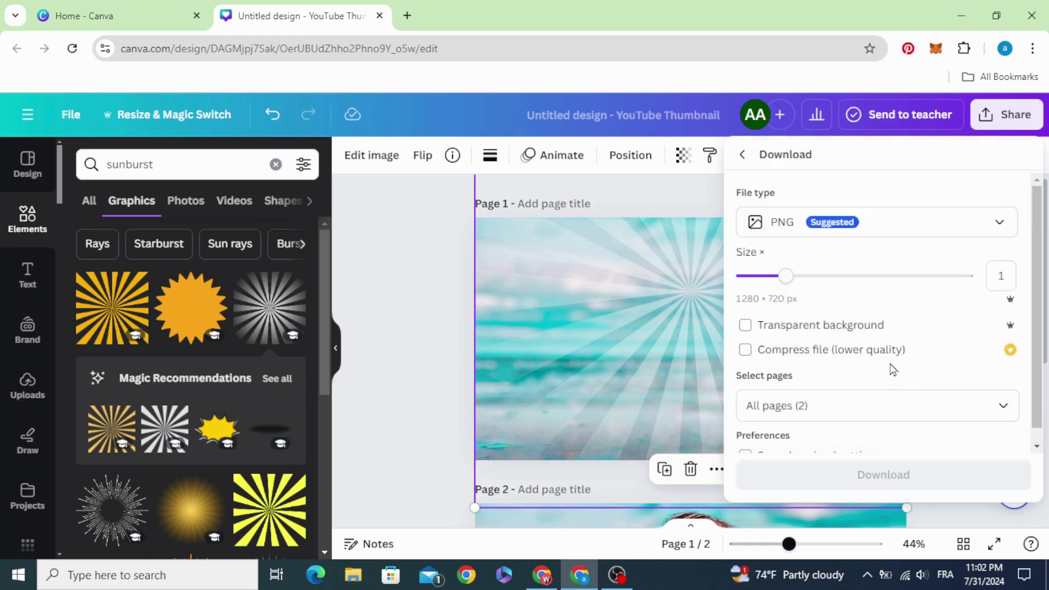
click(891, 402)
click(1004, 213)
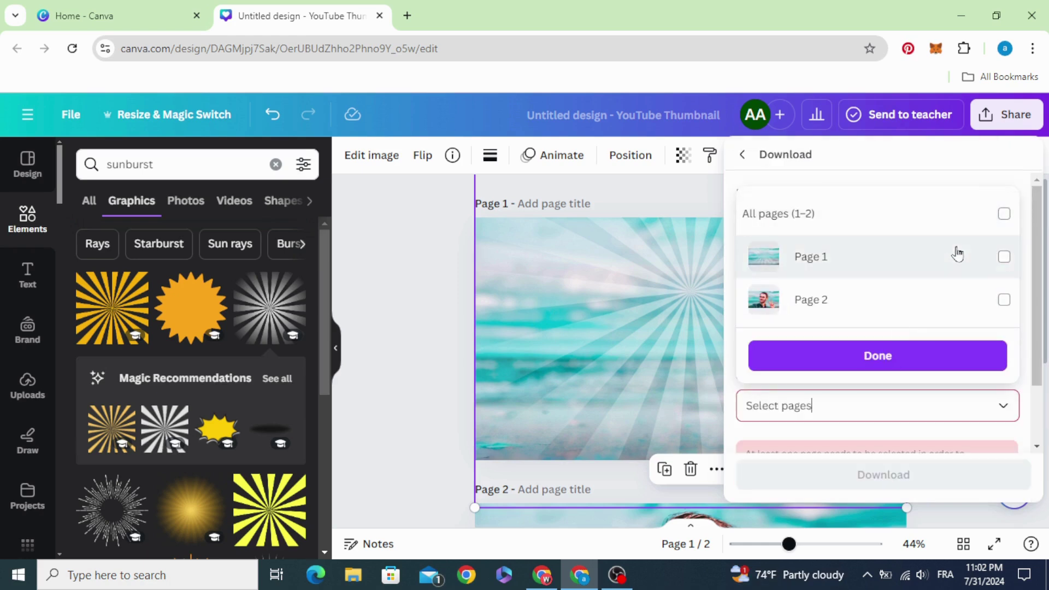
click(1004, 256)
click(911, 357)
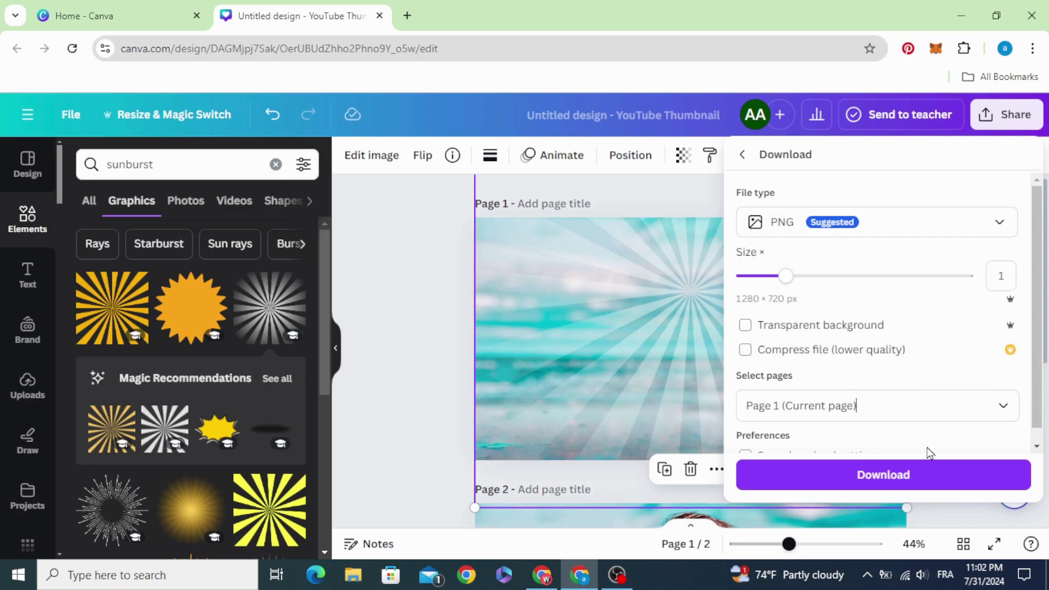
click(941, 478)
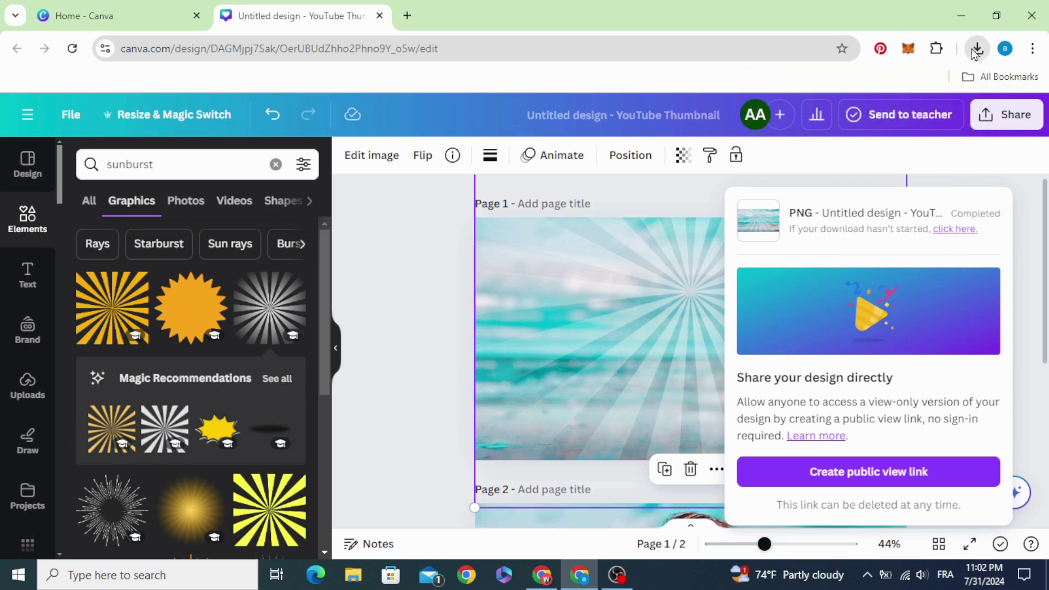
Upload the downloaded sunburst background PNG from Chrome's download history into Canva
click(975, 49)
drag(898, 132, 255, 388)
click(408, 348)
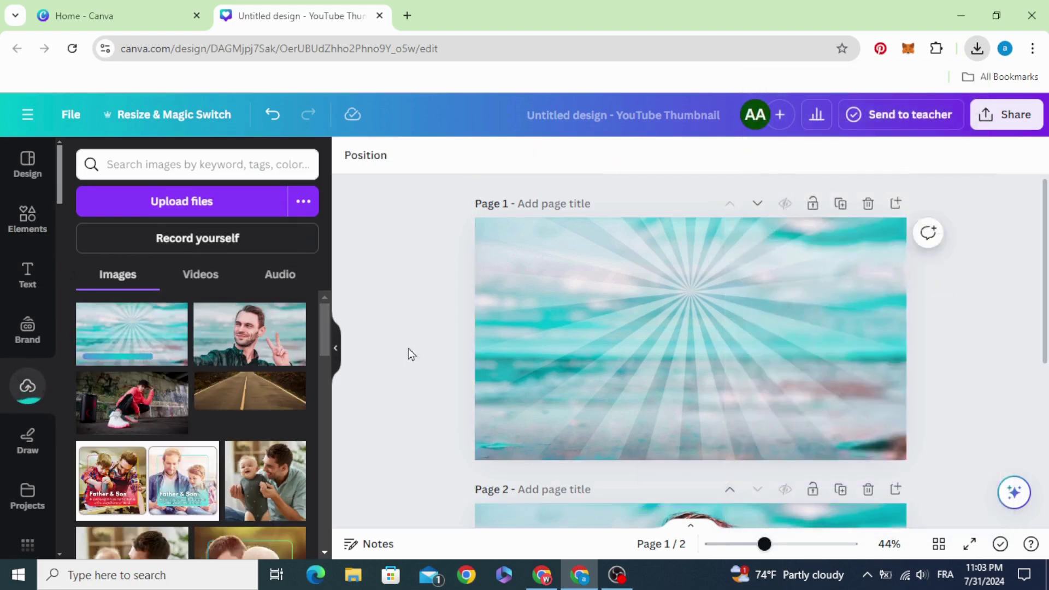
scroll(408, 348, down, 5)
Give the man cutout on page 2 a size-8 white (#FFFFFF) Outline shadow effect
click(634, 366)
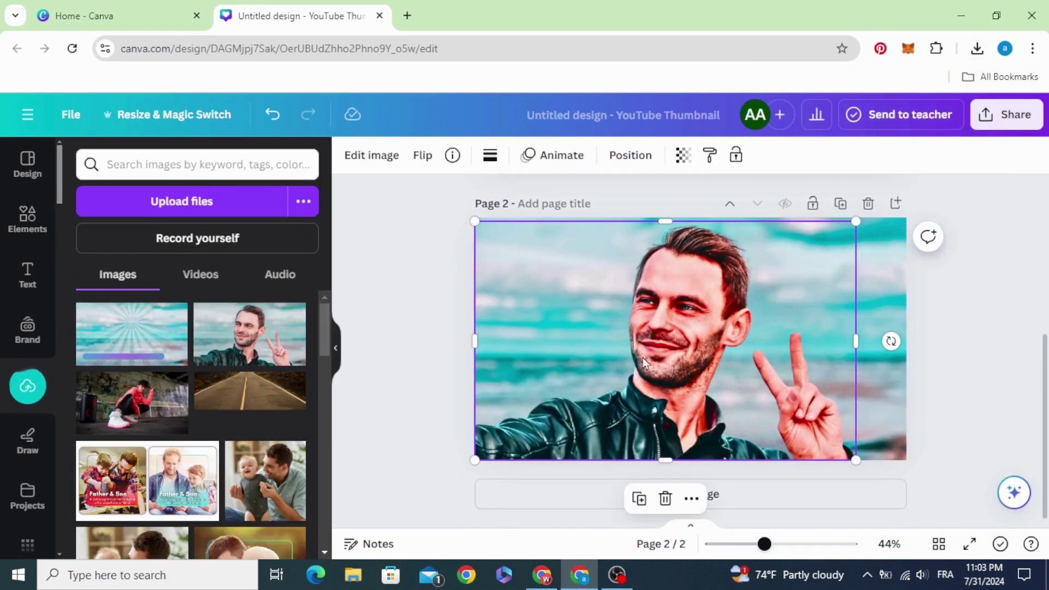
click(361, 159)
scroll(145, 444, down, 3)
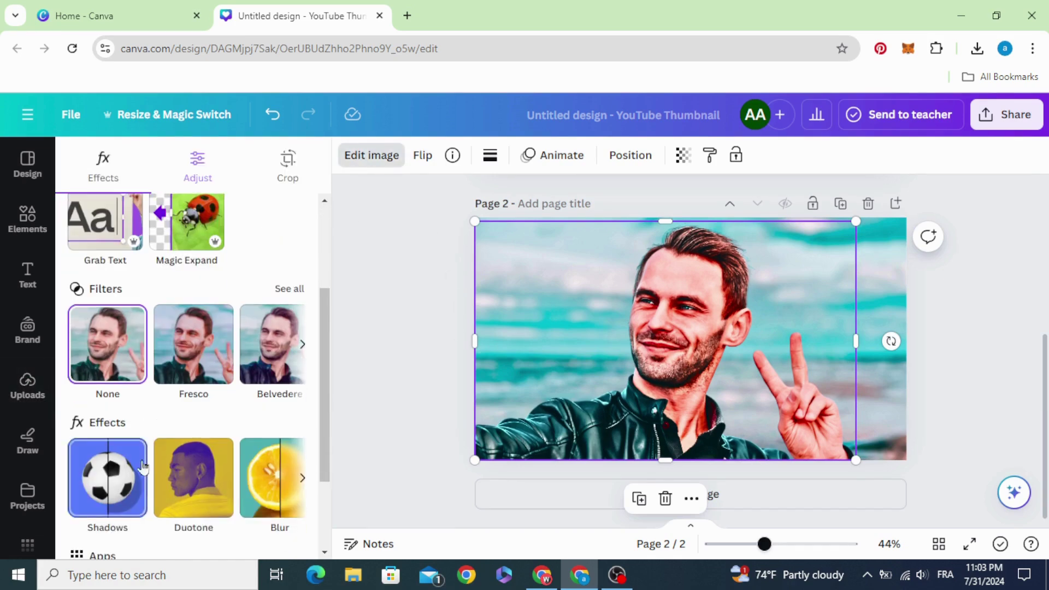
click(107, 481)
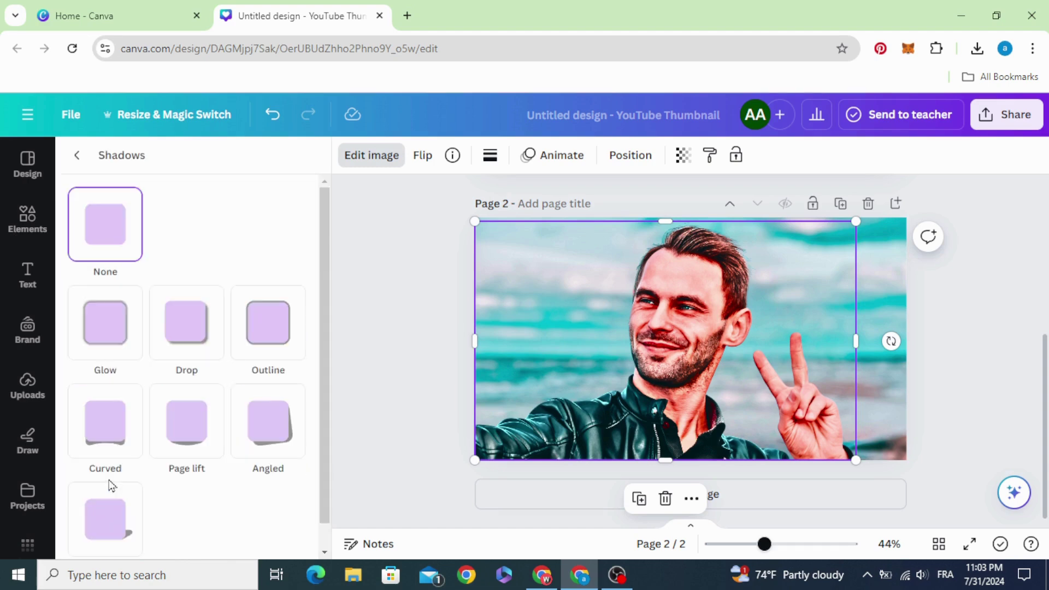
click(260, 324)
scroll(181, 426, down, 3)
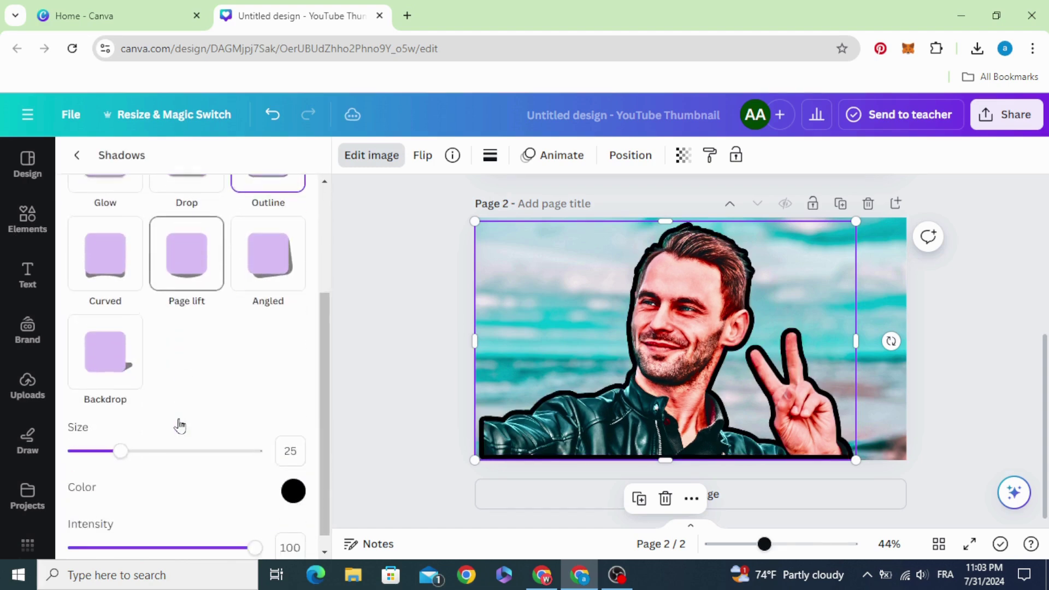
drag(119, 435, 91, 449)
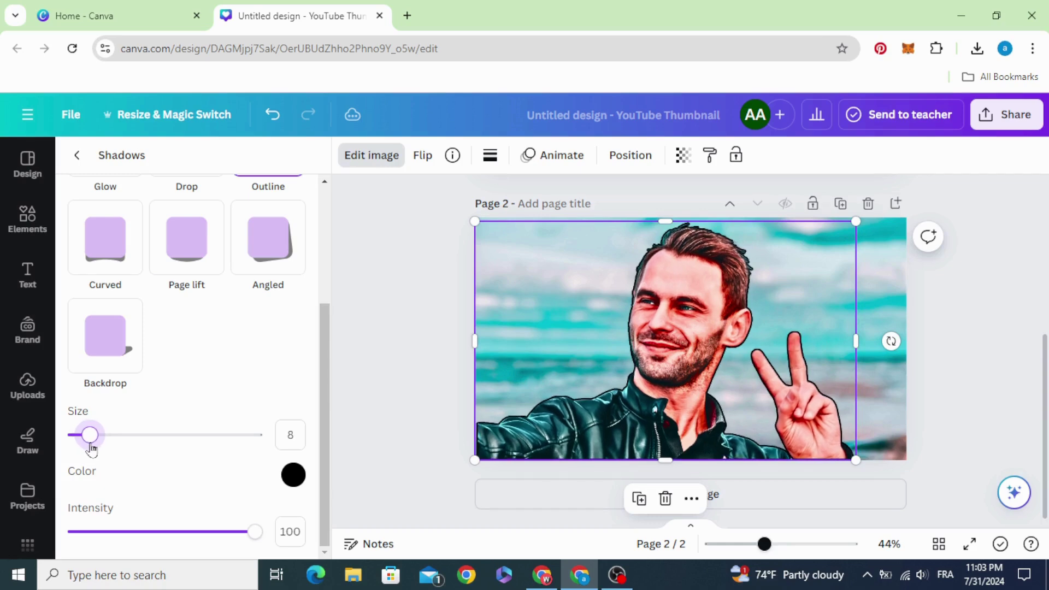
click(293, 474)
drag(310, 383, 273, 270)
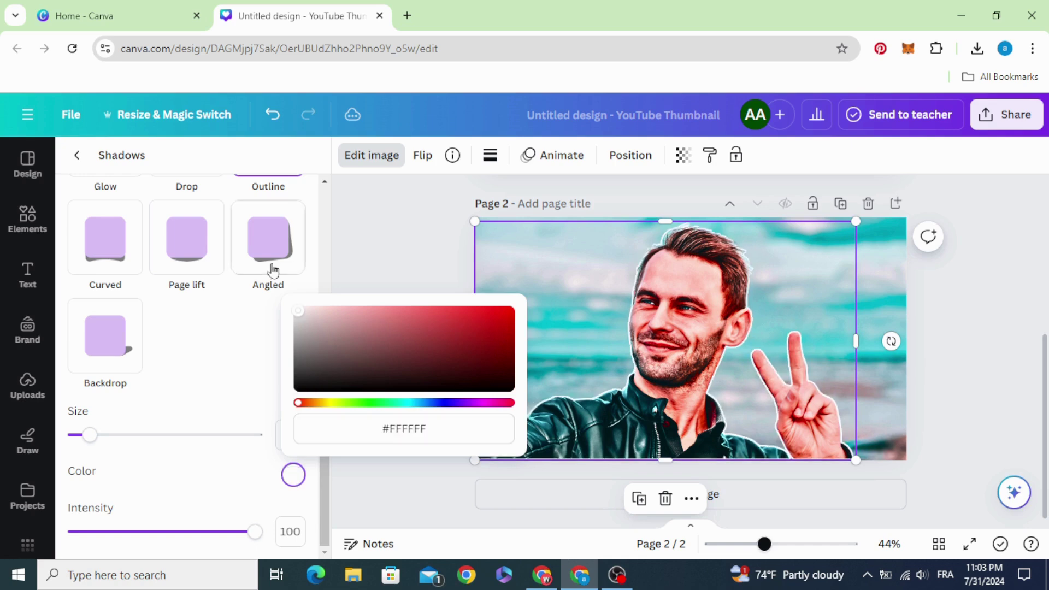
click(392, 232)
Nudge the man slightly and delete the teal background image behind him
click(393, 230)
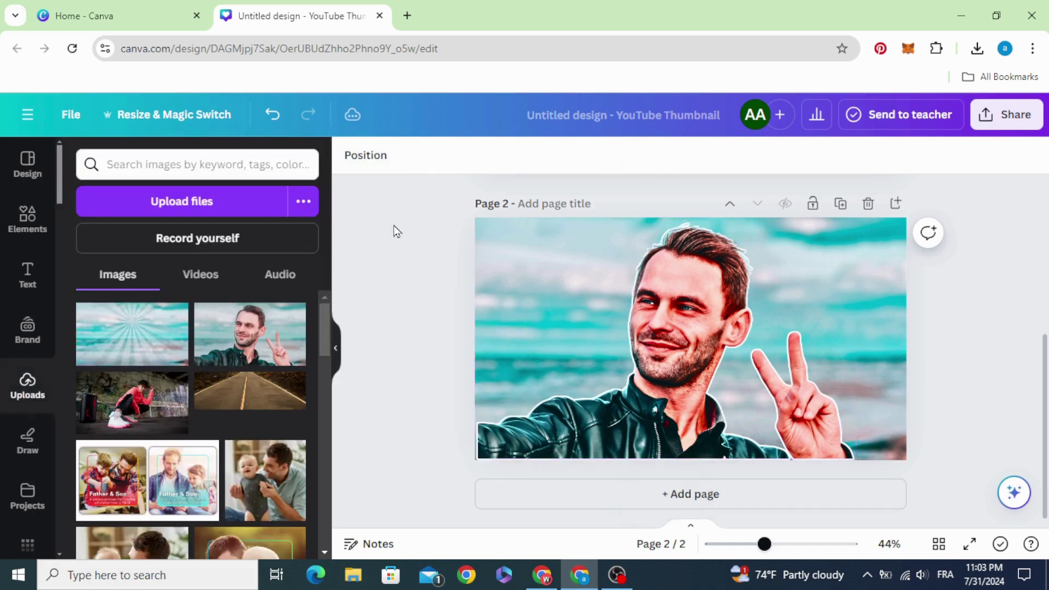
drag(667, 296, 674, 310)
click(889, 236)
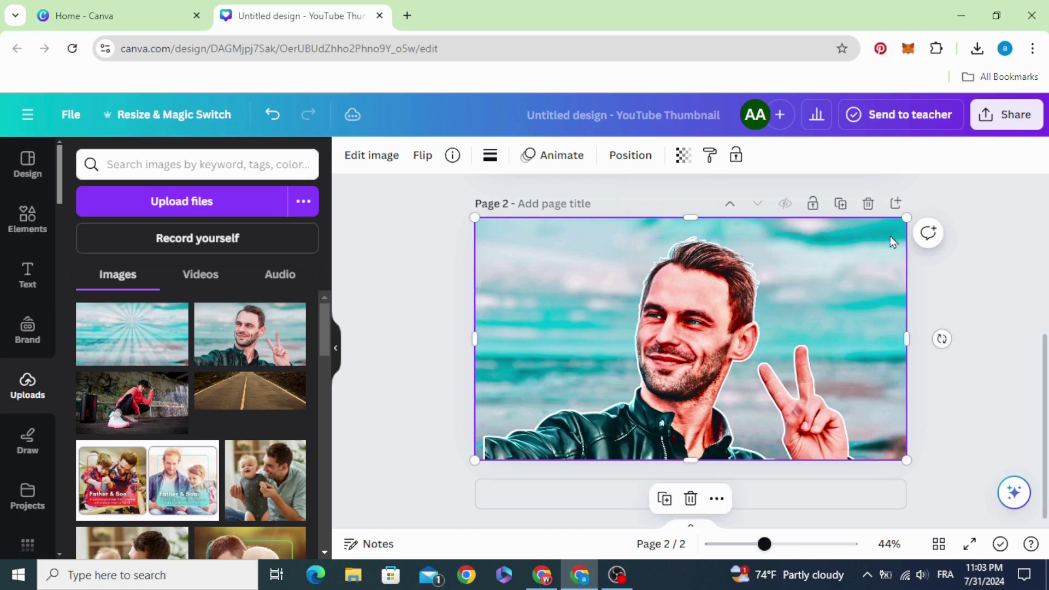
click(691, 498)
click(691, 383)
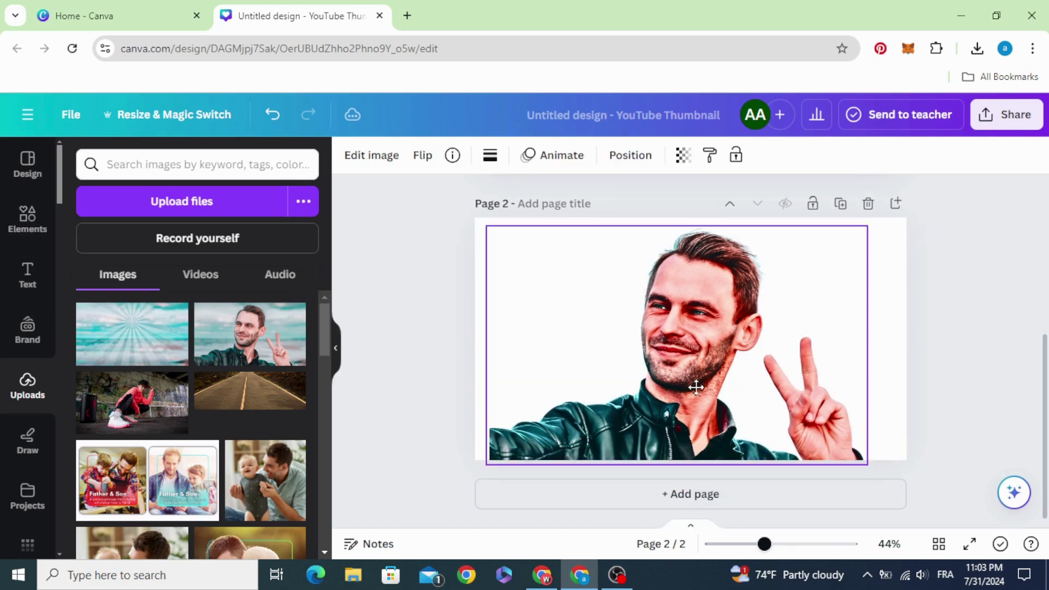
Download only Page 2 of the design as a PNG
click(1013, 121)
scroll(922, 377, down, 3)
click(921, 377)
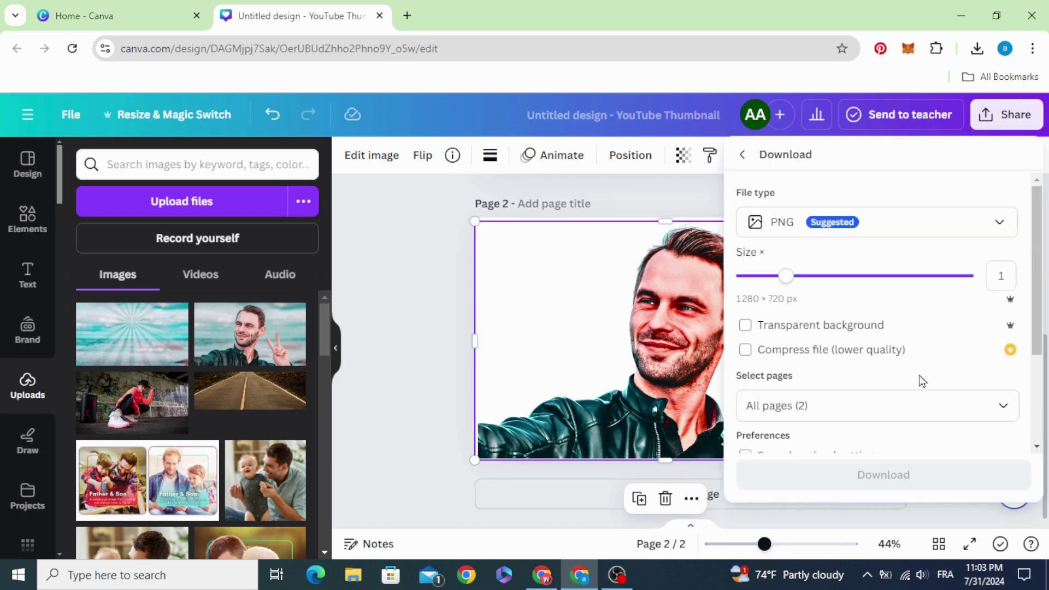
click(899, 403)
click(1004, 214)
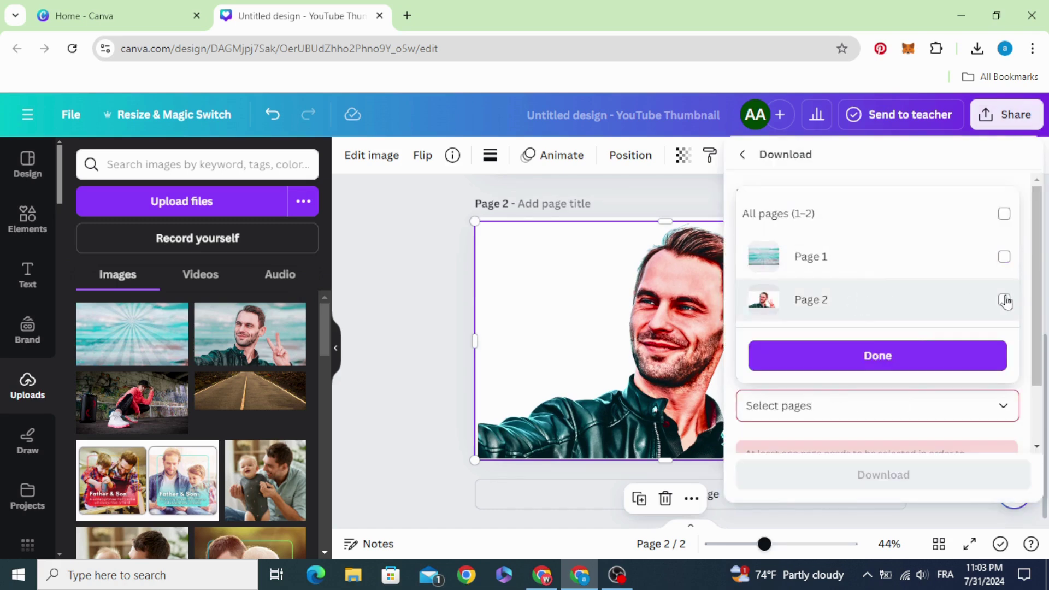
click(1004, 300)
click(931, 356)
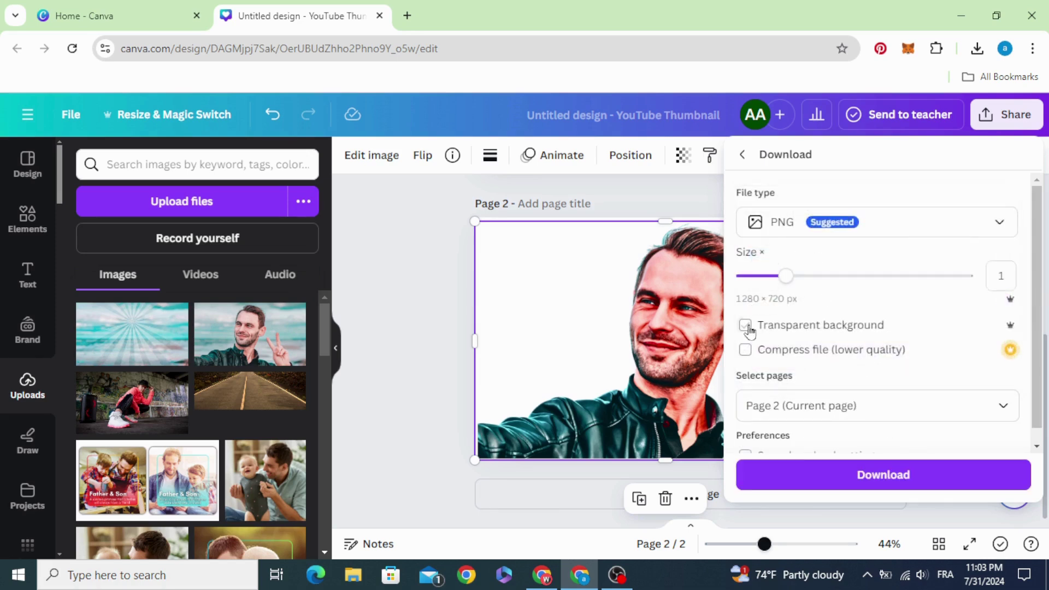
click(840, 468)
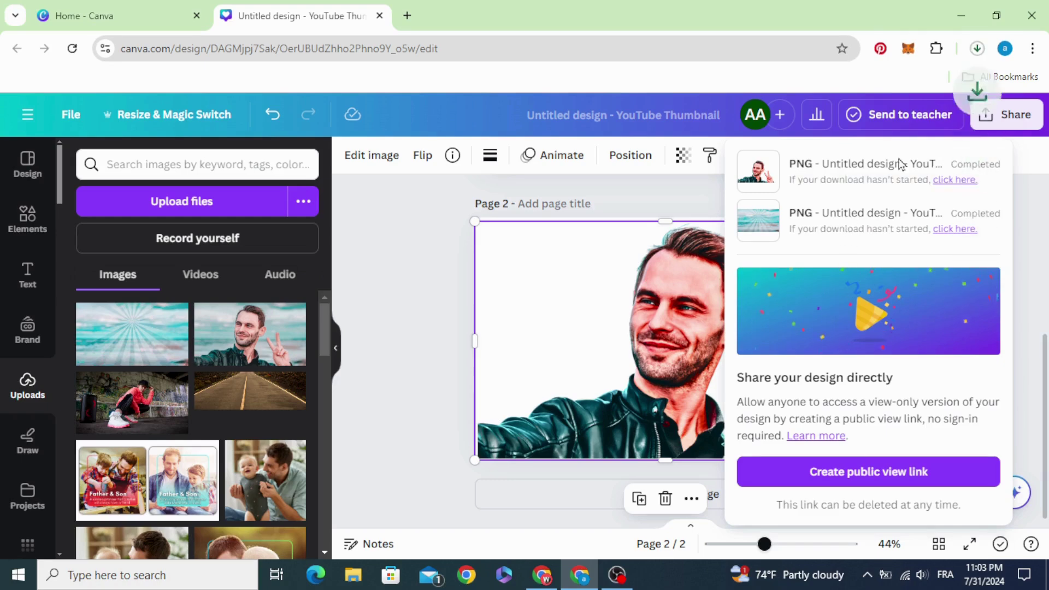
Upload the downloaded Page 2 PNG from Chrome's download history into Canva
click(975, 49)
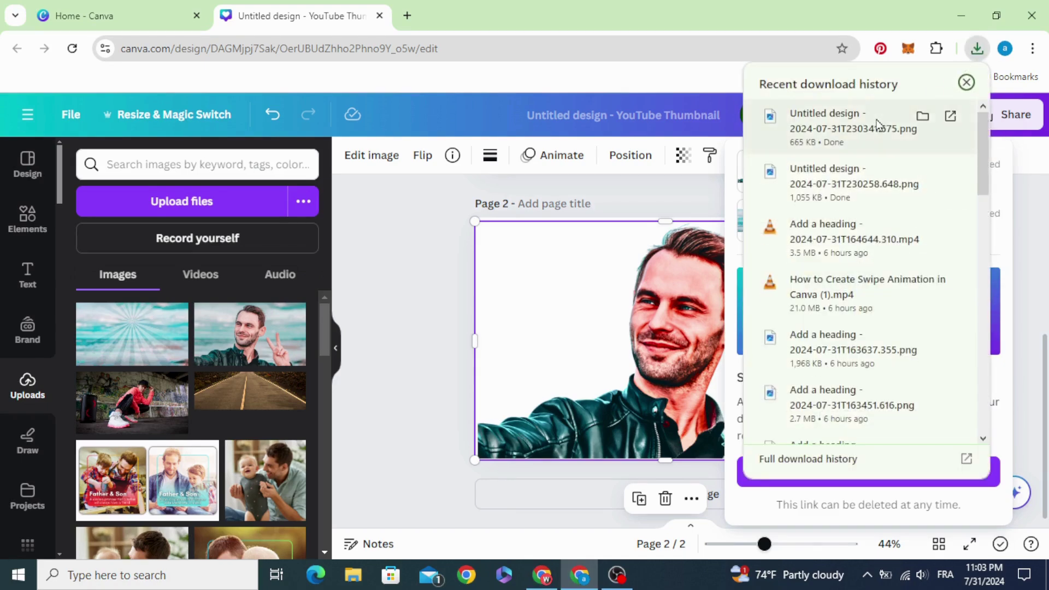
drag(874, 125, 289, 330)
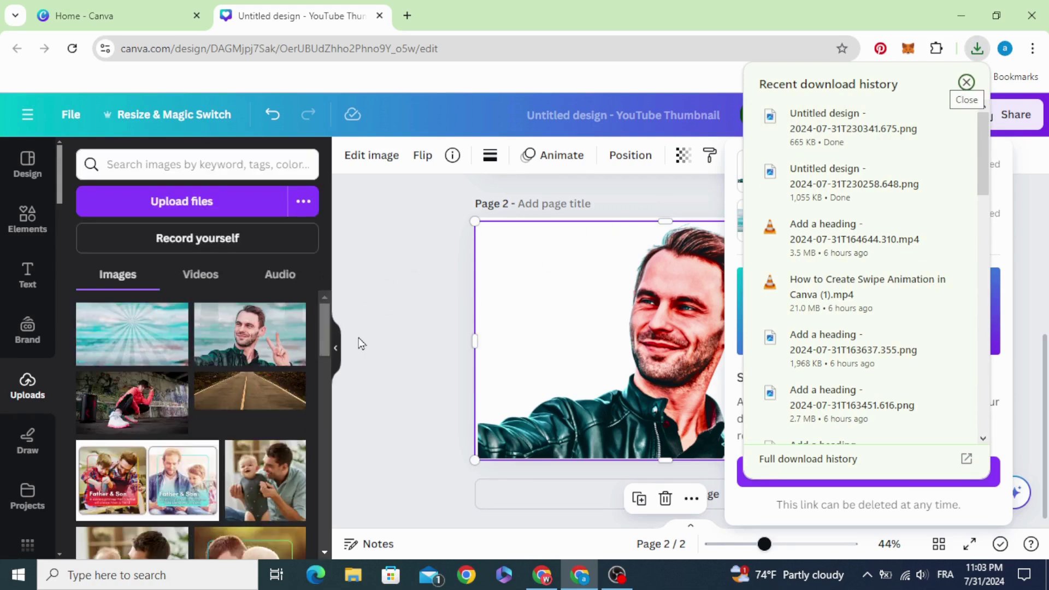
click(415, 366)
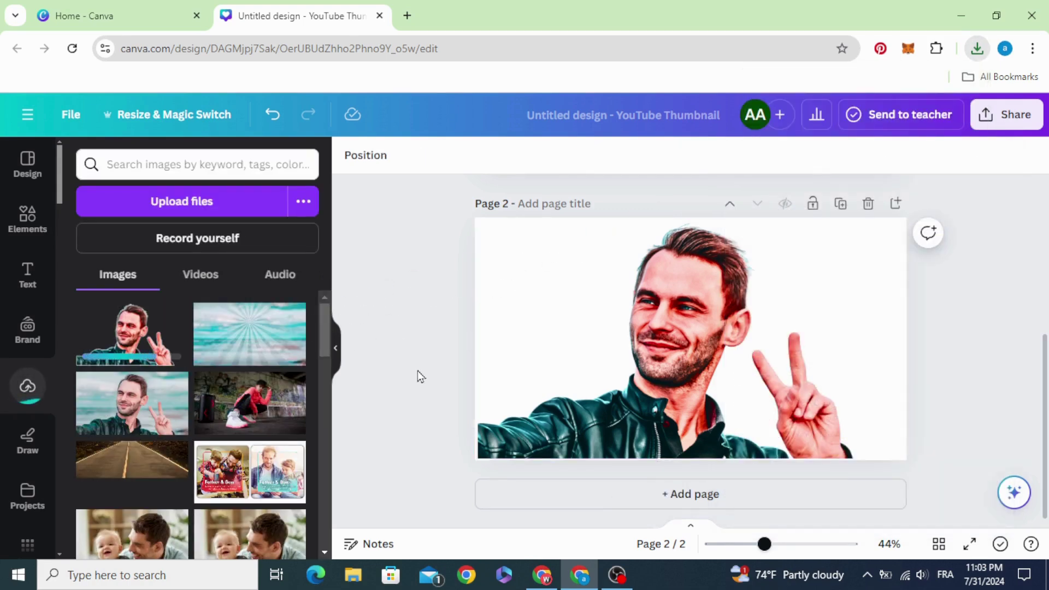
Add Page 3 and enlarge the uploaded sunburst beach image to fill it
click(562, 498)
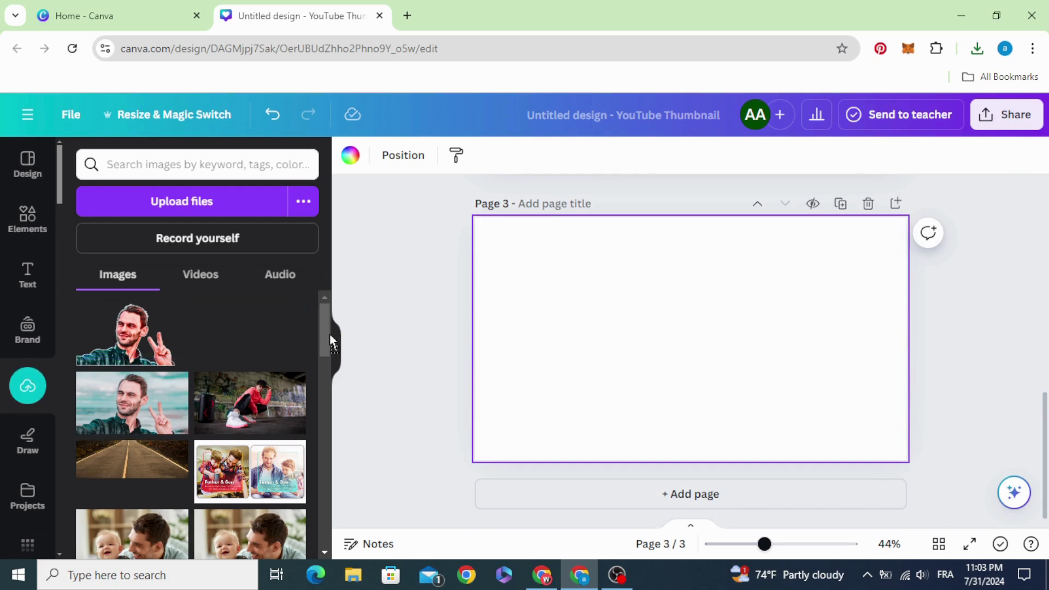
drag(332, 343, 607, 319)
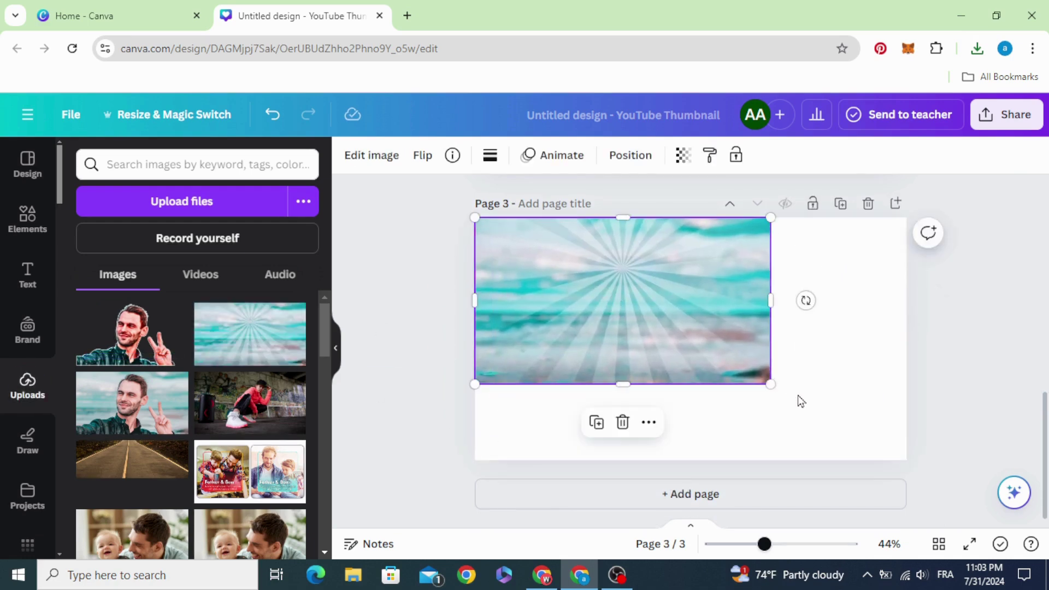
drag(776, 392, 917, 458)
Raise the background image's saturation to 100 and add a vignette of 50
click(361, 156)
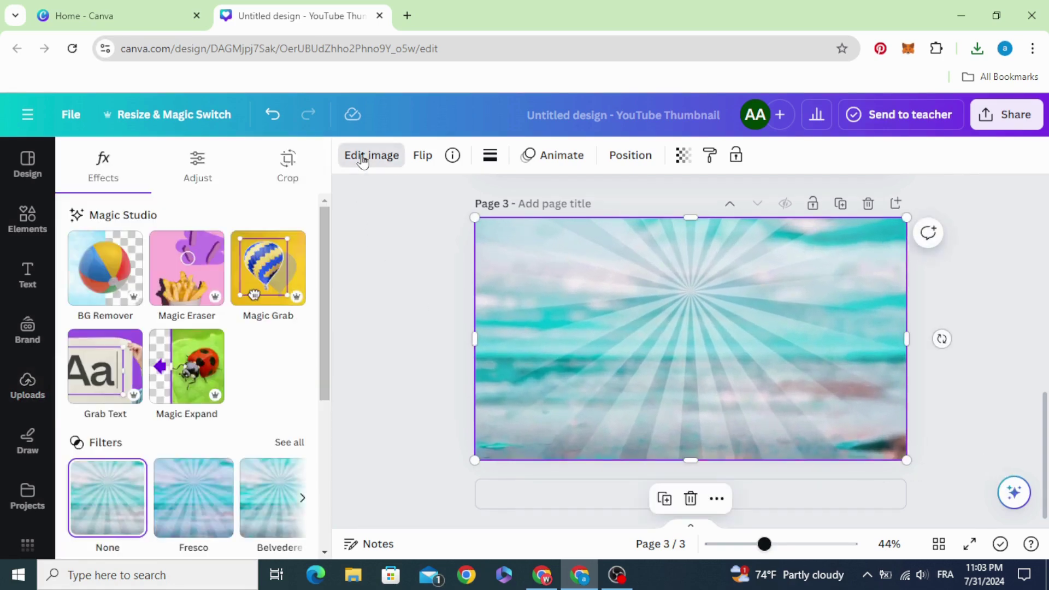
click(208, 191)
scroll(182, 352, down, 5)
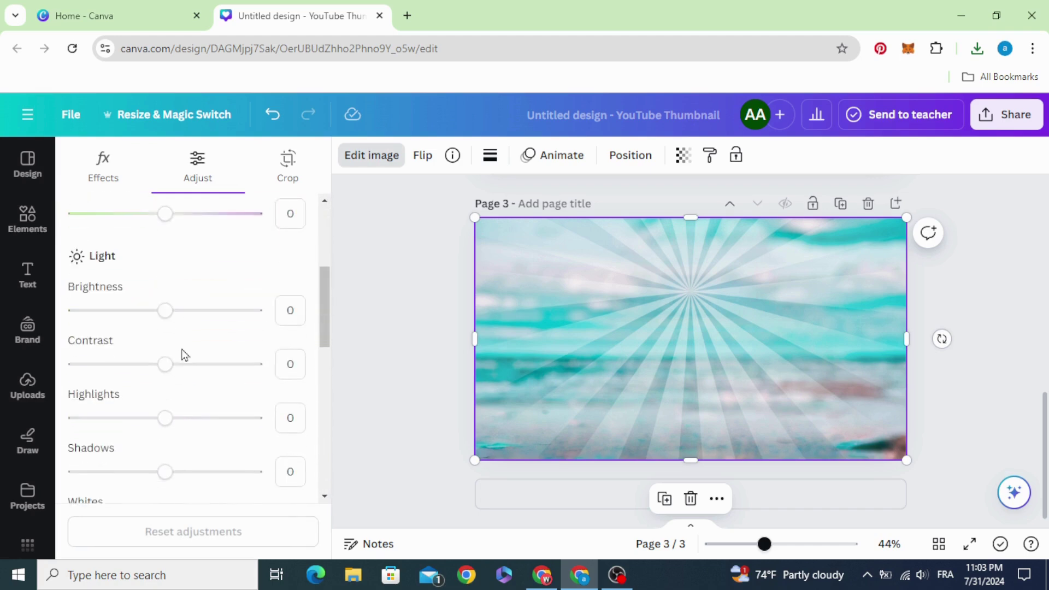
scroll(183, 355, down, 4)
drag(164, 426, 257, 428)
scroll(228, 375, down, 3)
scroll(228, 375, down, 2)
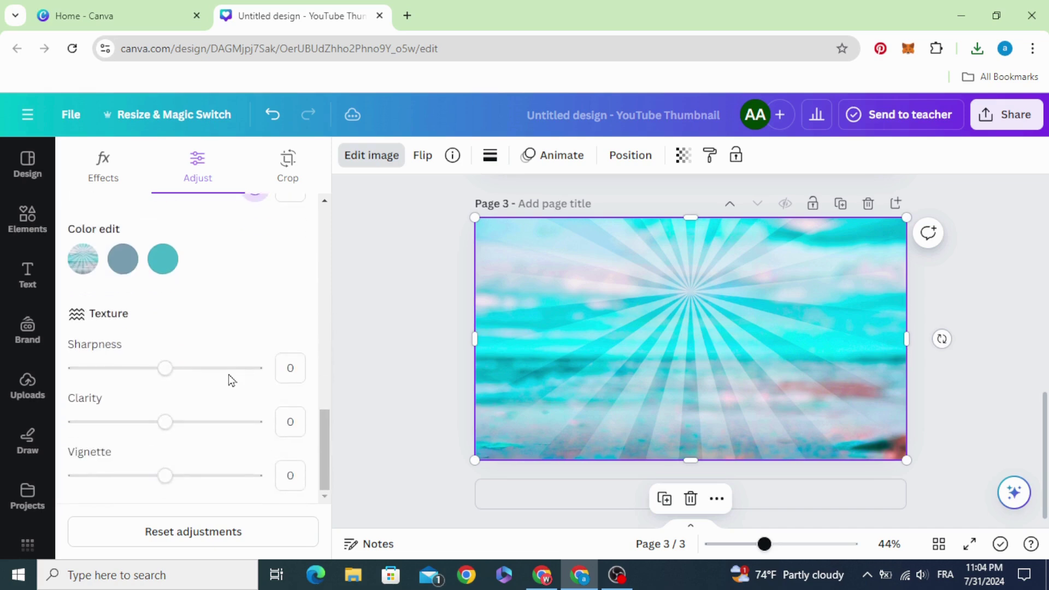
scroll(187, 424, up, 4)
scroll(192, 424, down, 3)
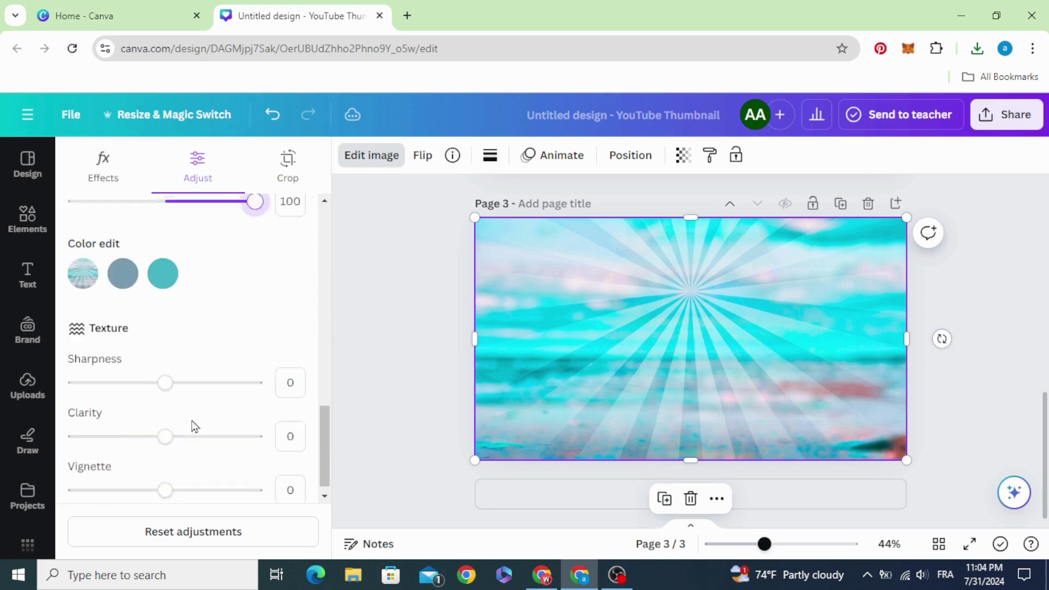
drag(168, 478, 206, 482)
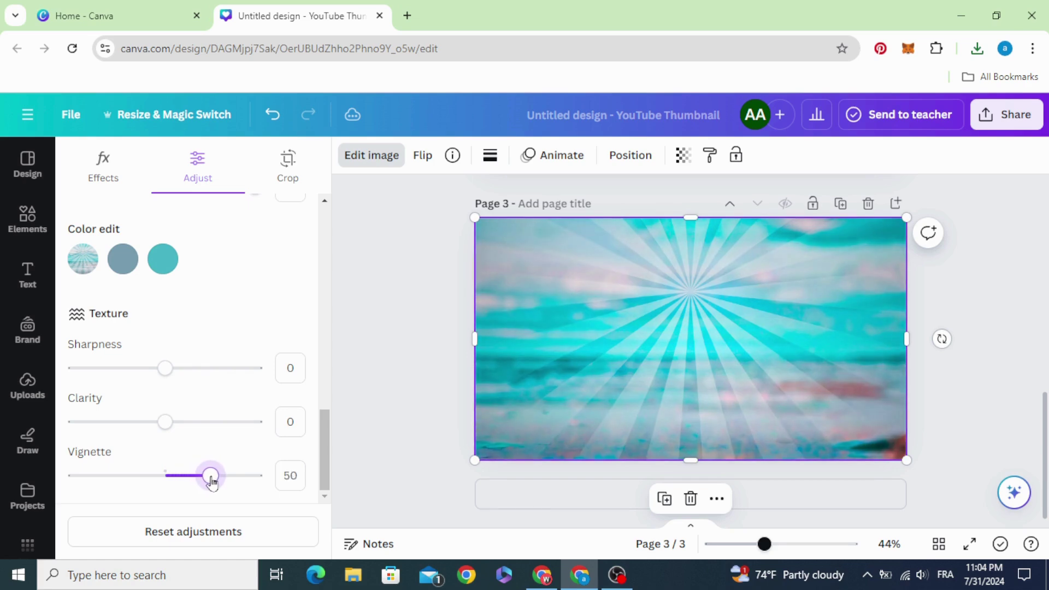
Place the outlined man cut-out on page 3 and enlarge it to fill the page
click(401, 334)
drag(111, 354, 581, 345)
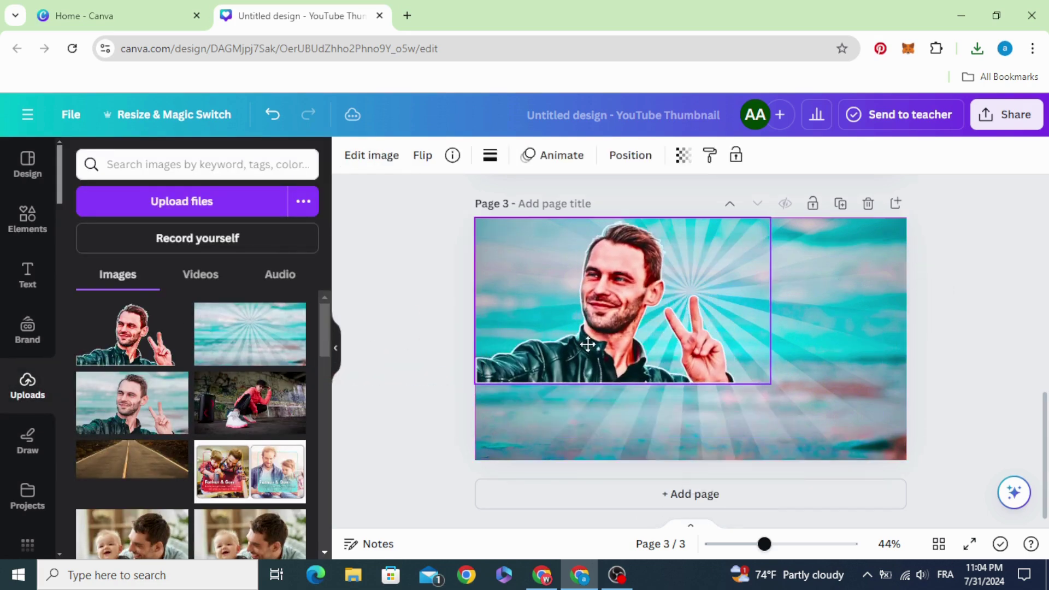
drag(770, 384, 916, 465)
Apply a Glow shadow to the man cut-out and set its colour to white (#FFFFFF)
click(385, 164)
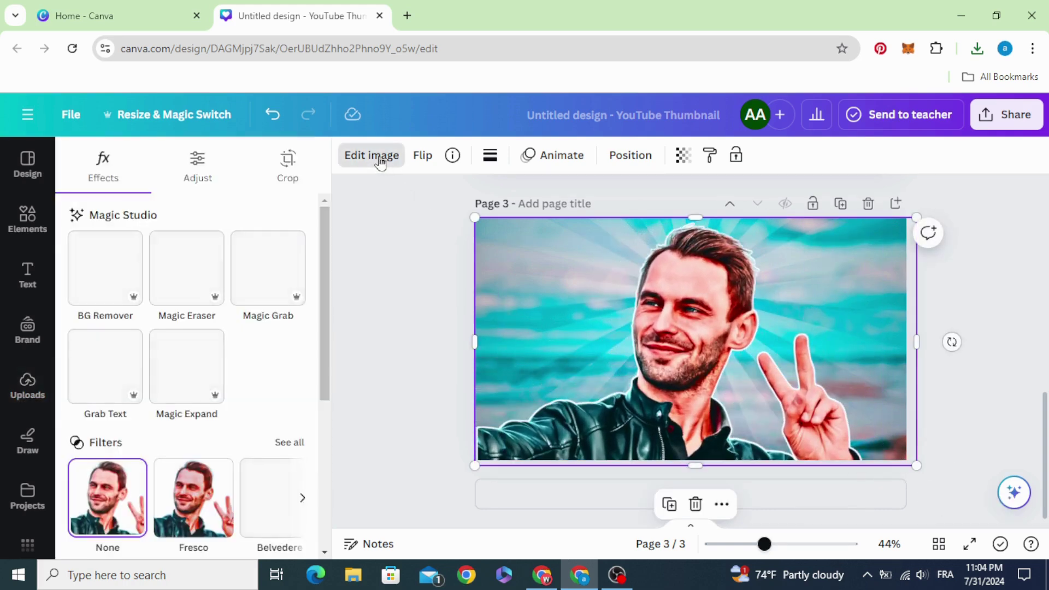
scroll(214, 373, down, 4)
scroll(204, 392, down, 1)
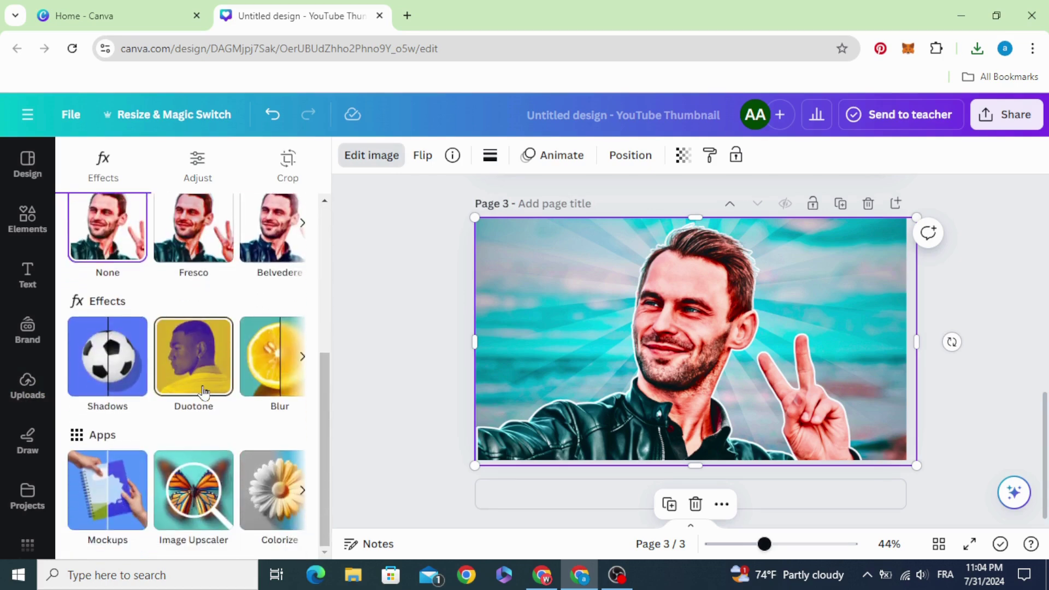
click(112, 365)
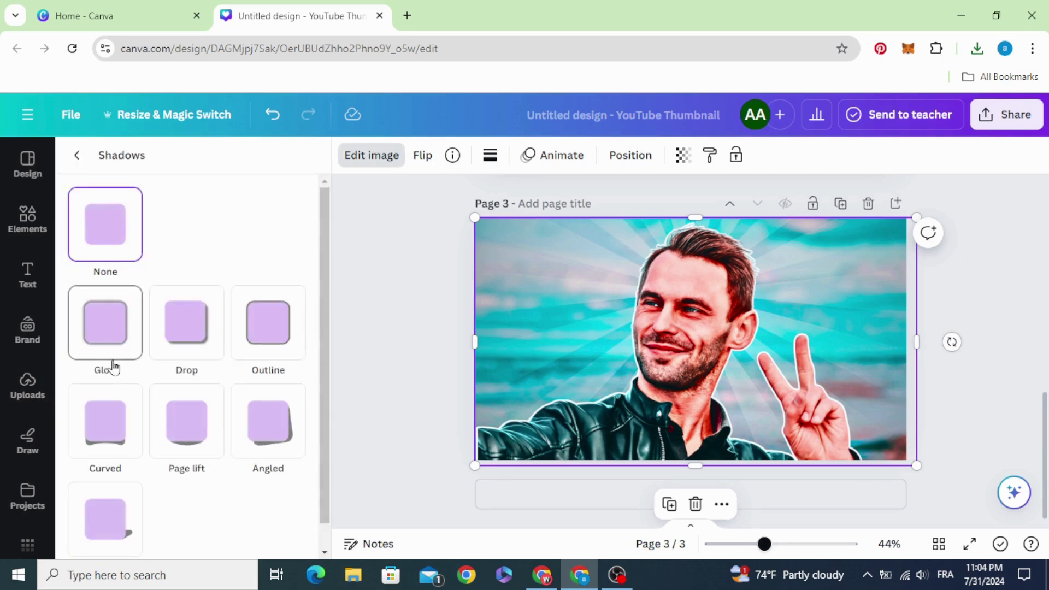
click(108, 326)
scroll(203, 382, down, 3)
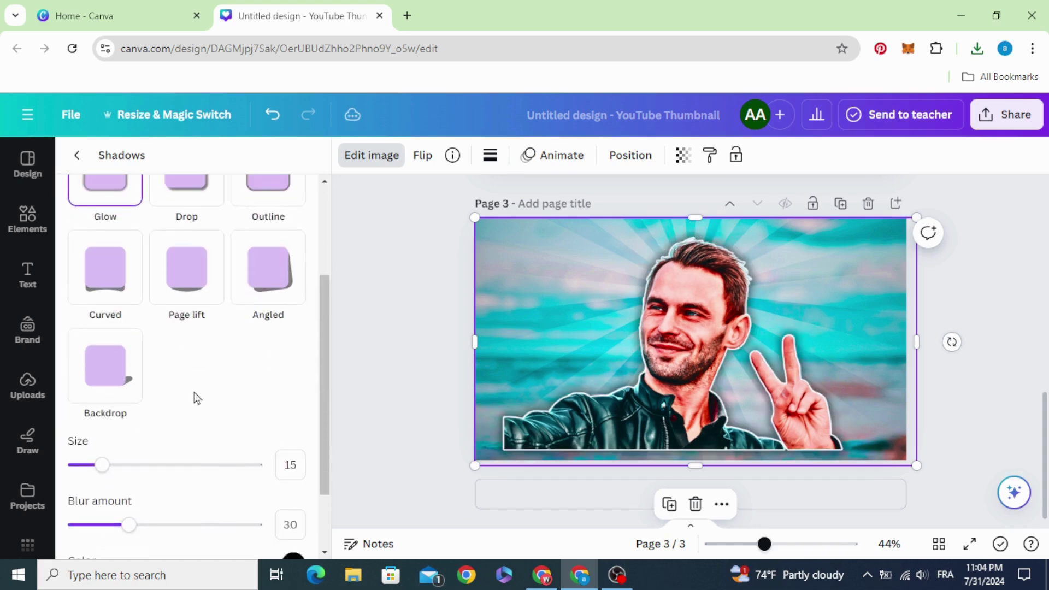
scroll(267, 503, down, 2)
click(293, 484)
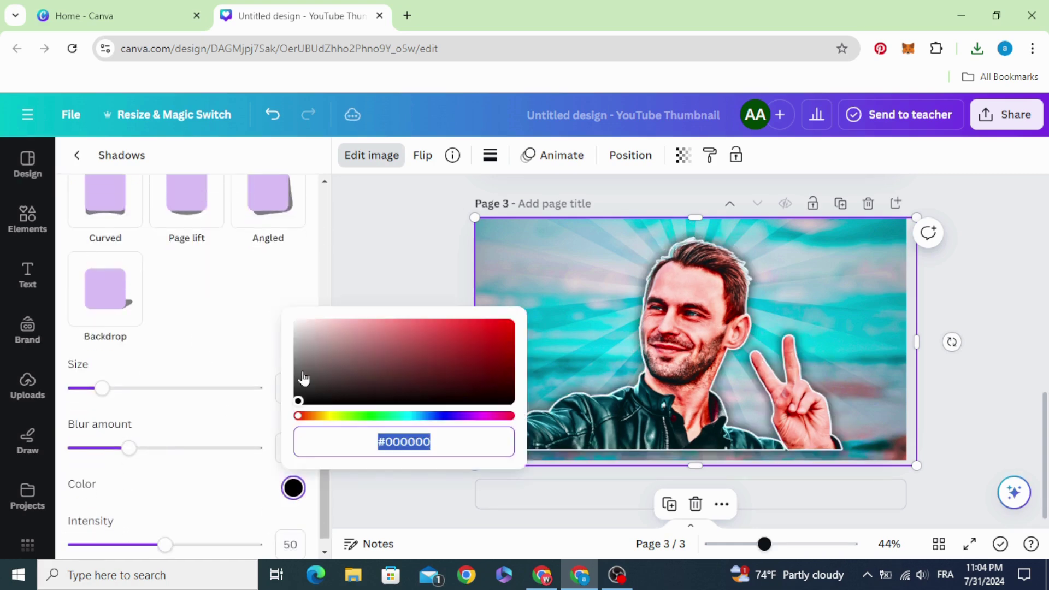
drag(302, 375, 243, 245)
Set the glow size to 23 and intensity to 100, then enlarge the man further
drag(103, 396, 116, 391)
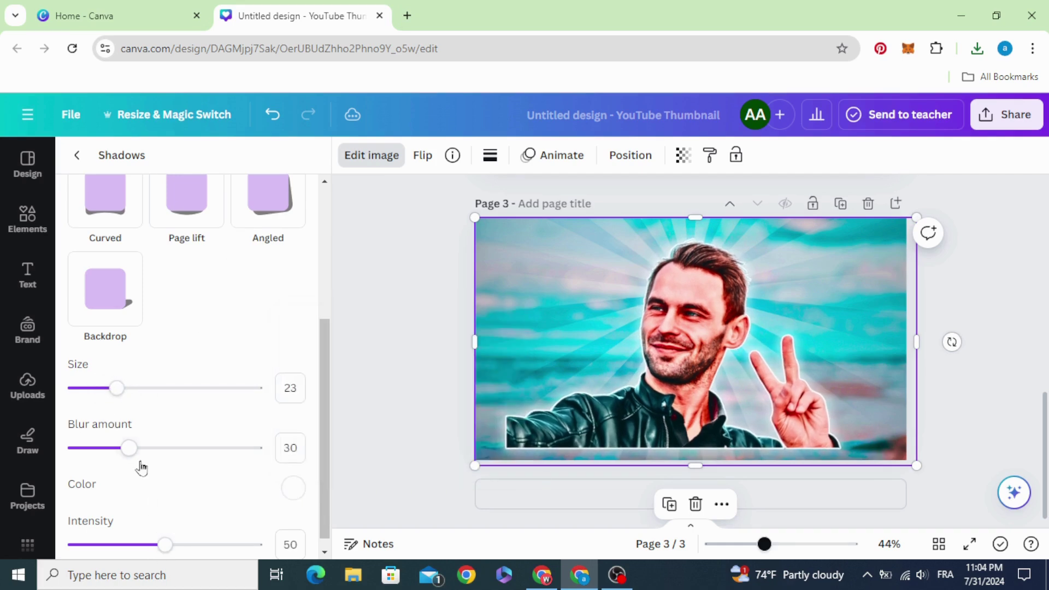
drag(180, 555, 263, 548)
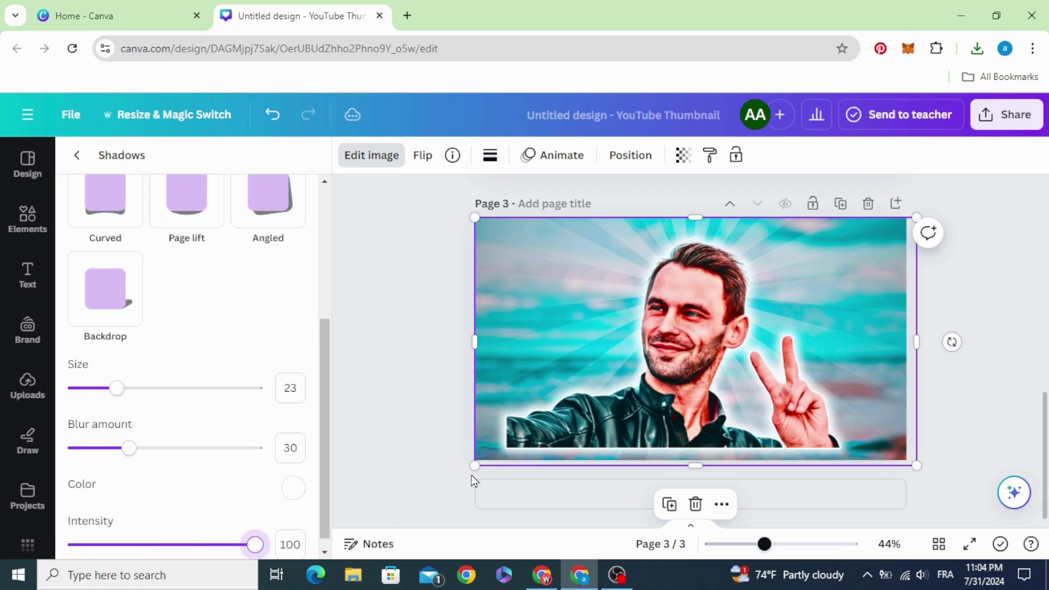
drag(474, 465, 421, 484)
Enlarge the glowing man slightly, centre him horizontally, and deselect to review
drag(554, 393, 565, 392)
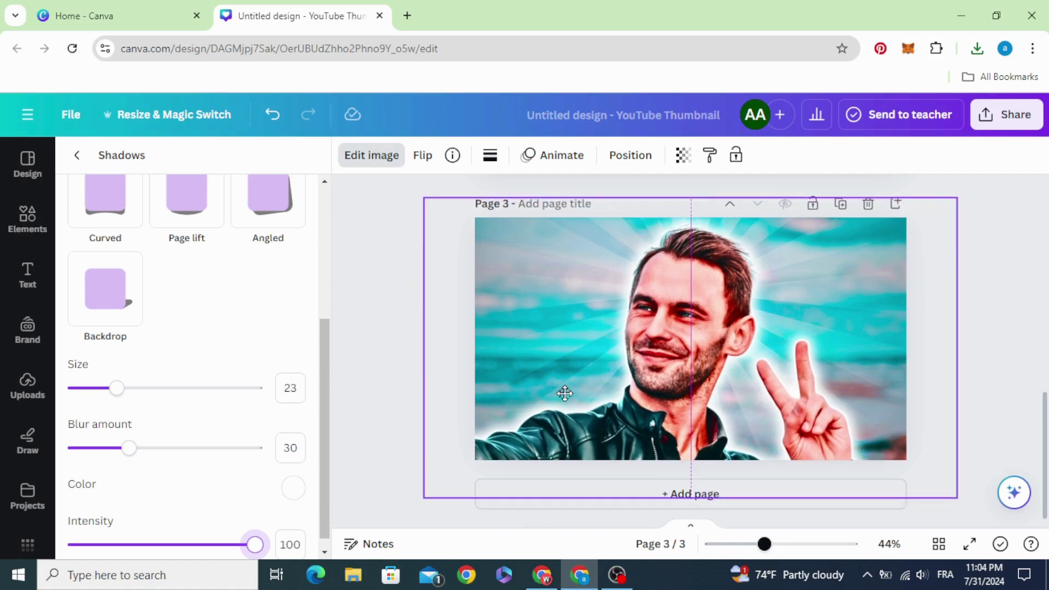
click(1002, 288)
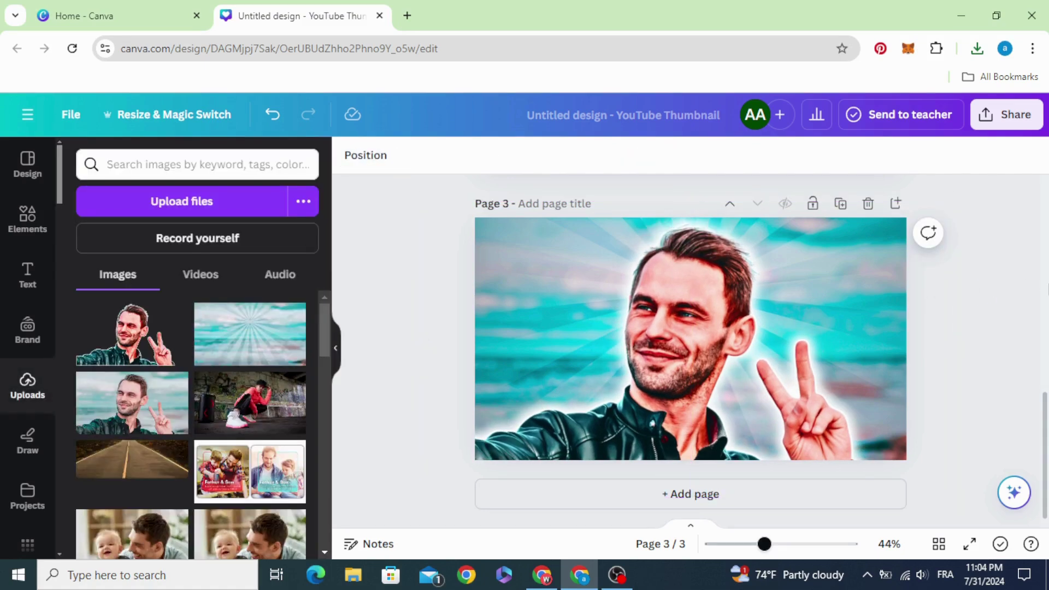